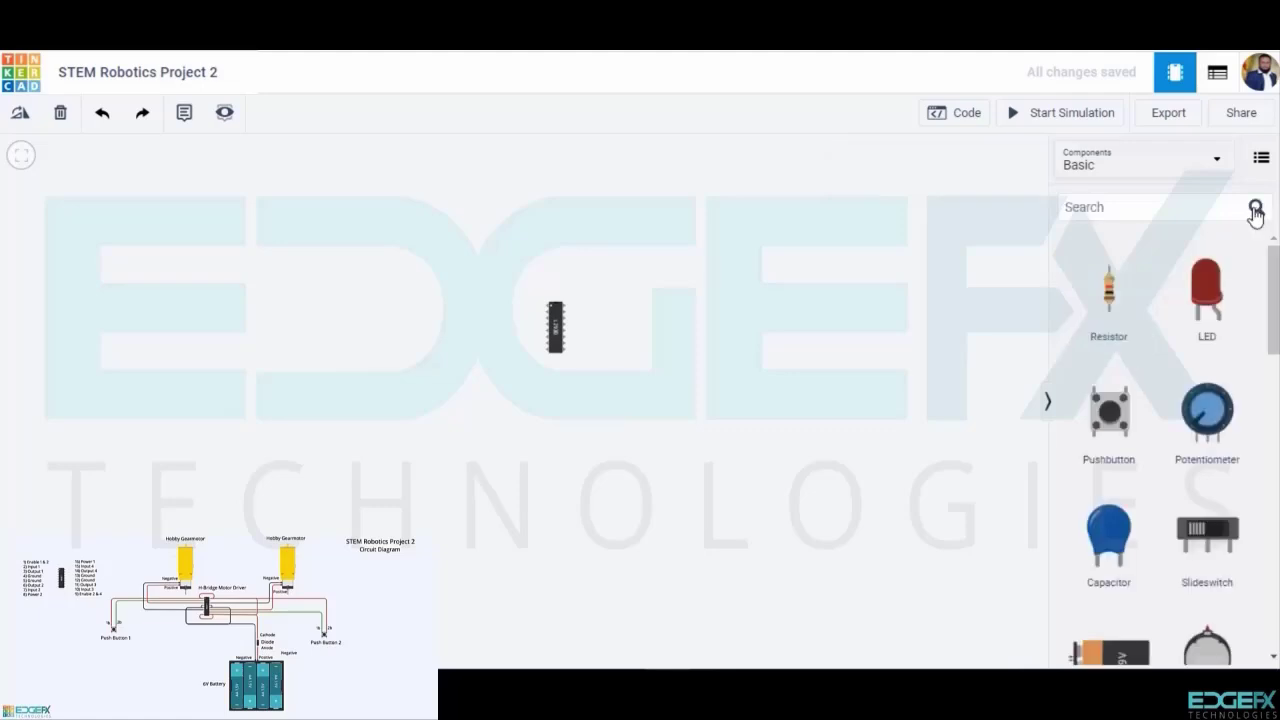
Find the Hobby Gearmotor component and place two of them side by side above the motor driver chip.
{"action": "left_click", "coordinate": [1174, 210]}
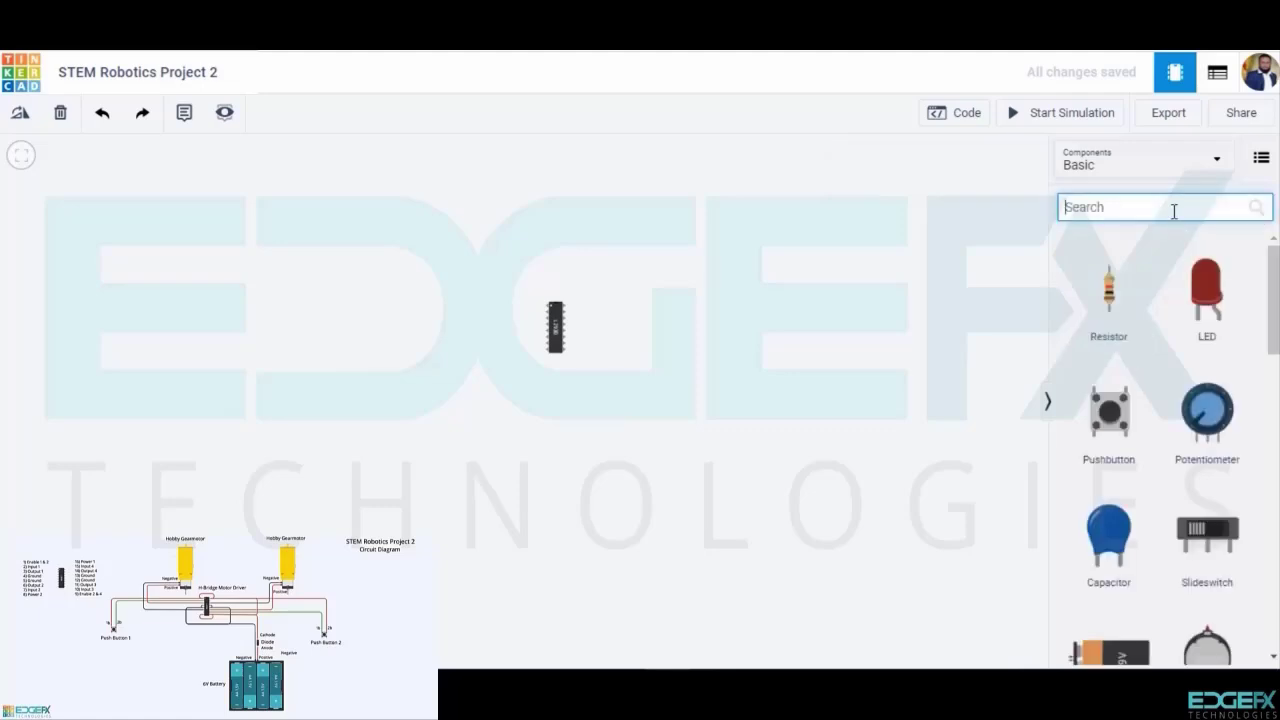
{"action": "type", "text": "hobb"}
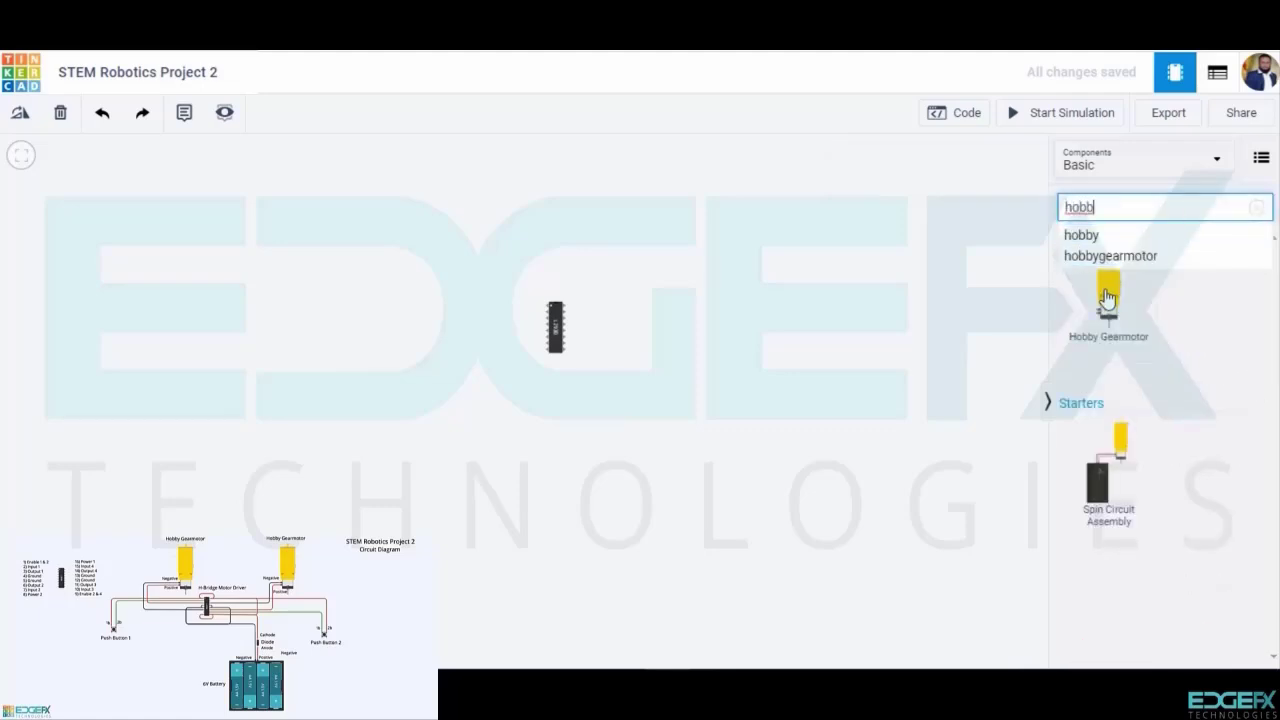
{"action": "left_click_drag", "start_coordinate": [1108, 295], "coordinate": [457, 250]}
{"action": "left_click_drag", "start_coordinate": [1083, 295], "coordinate": [684, 245]}
{"action": "left_click", "coordinate": [467, 238]}
{"action": "left_click_drag", "start_coordinate": [467, 238], "coordinate": [459, 238]}
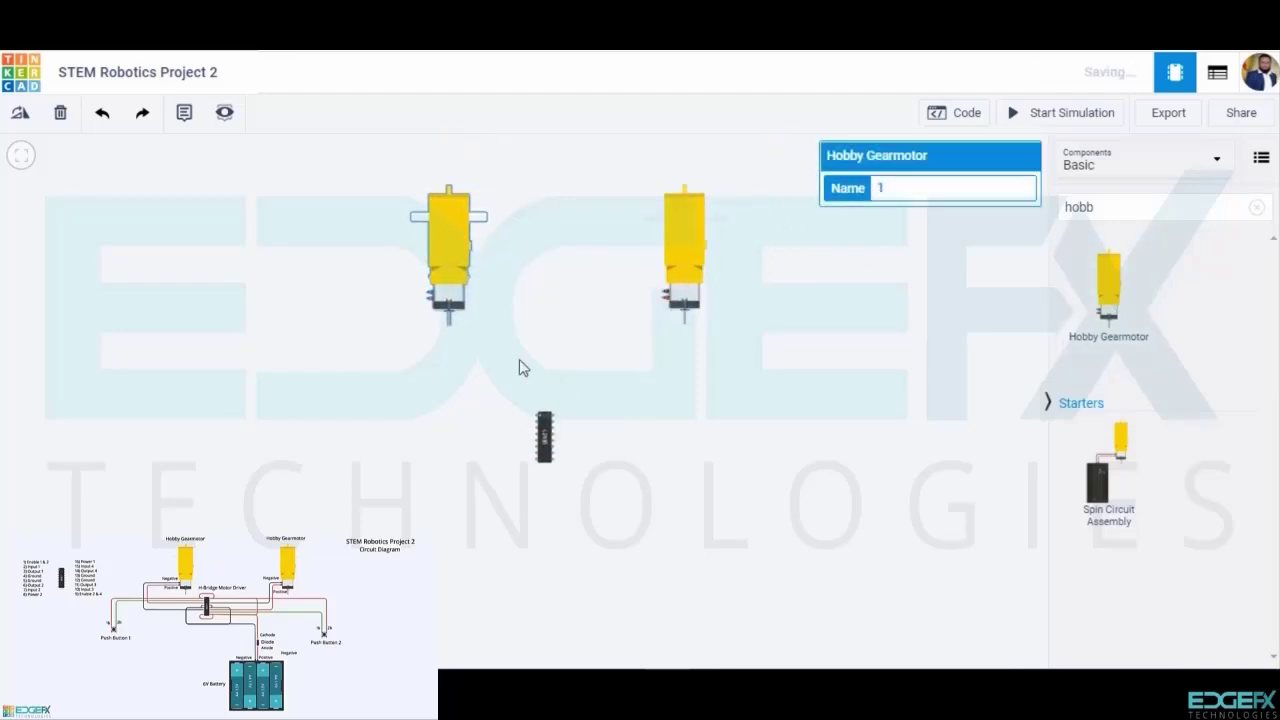
{"action": "left_click_drag", "start_coordinate": [678, 252], "coordinate": [653, 290]}
{"action": "left_click_drag", "start_coordinate": [460, 255], "coordinate": [466, 293]}
Place a pushbutton on each side of the motor driver and a diode below it, toward the second pushbutton.
{"action": "left_click", "coordinate": [1257, 209]}
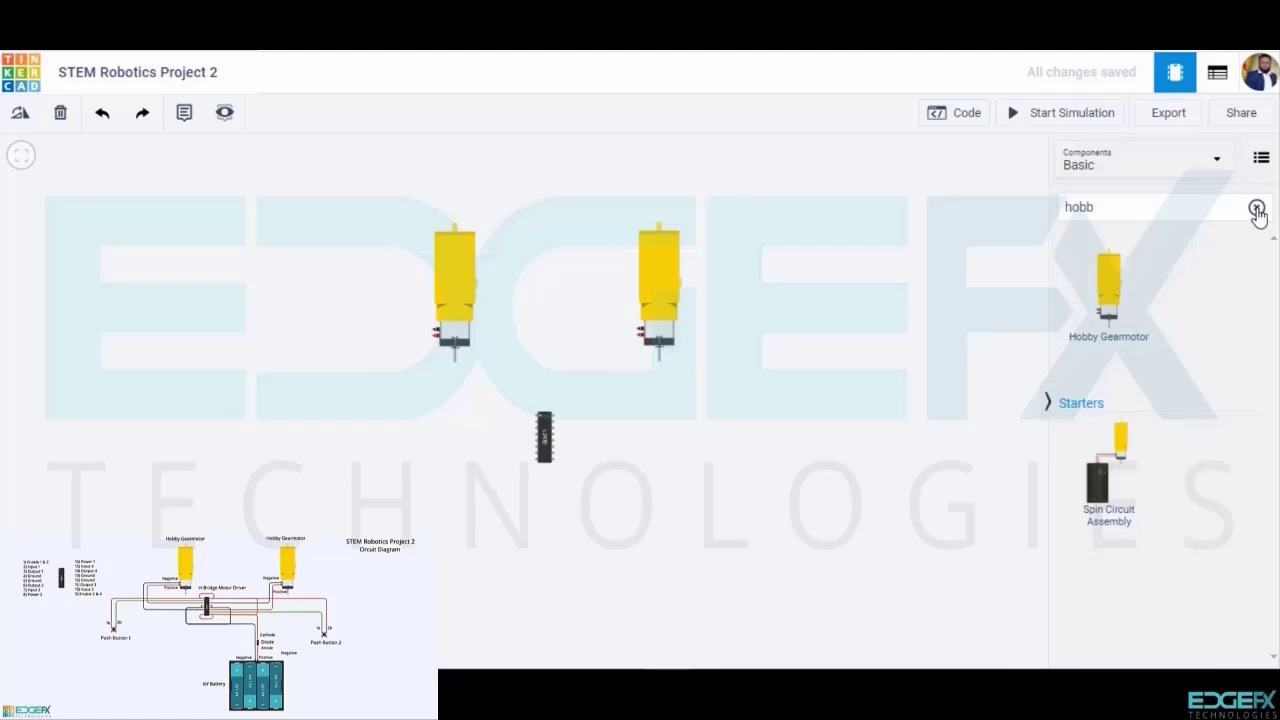
{"action": "left_click", "coordinate": [1257, 210]}
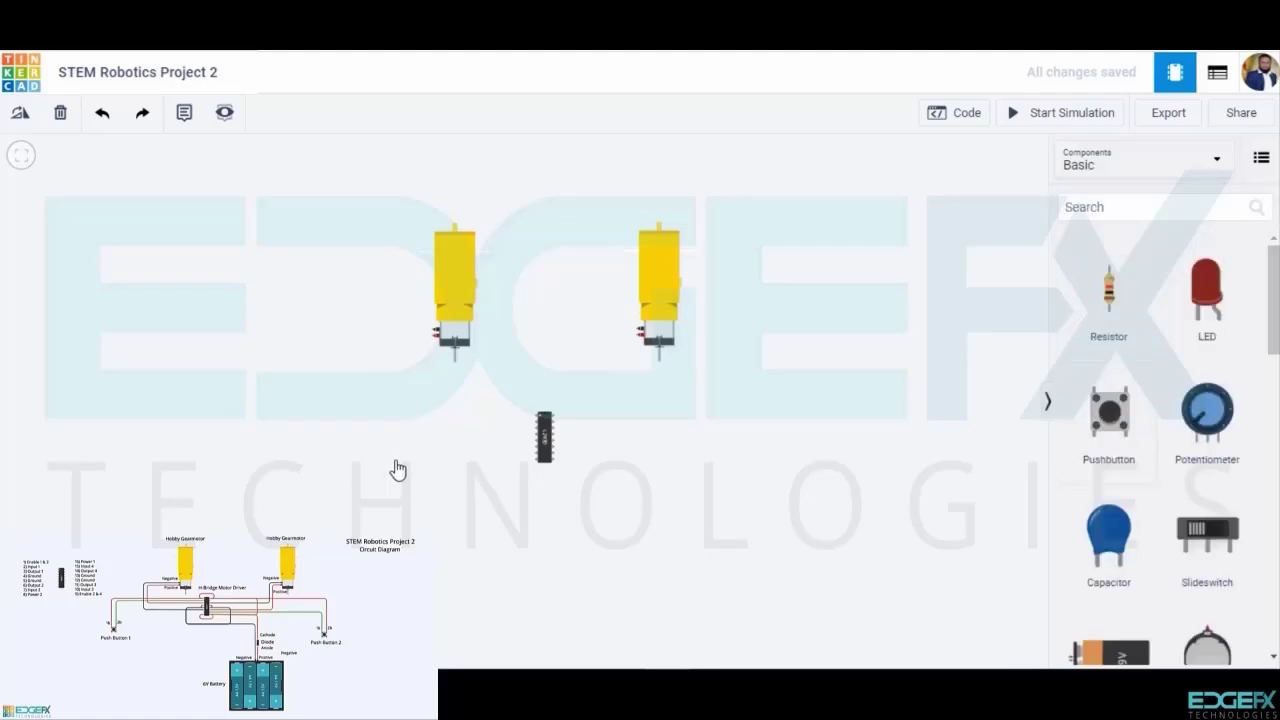
{"action": "left_click_drag", "start_coordinate": [1109, 412], "coordinate": [405, 447]}
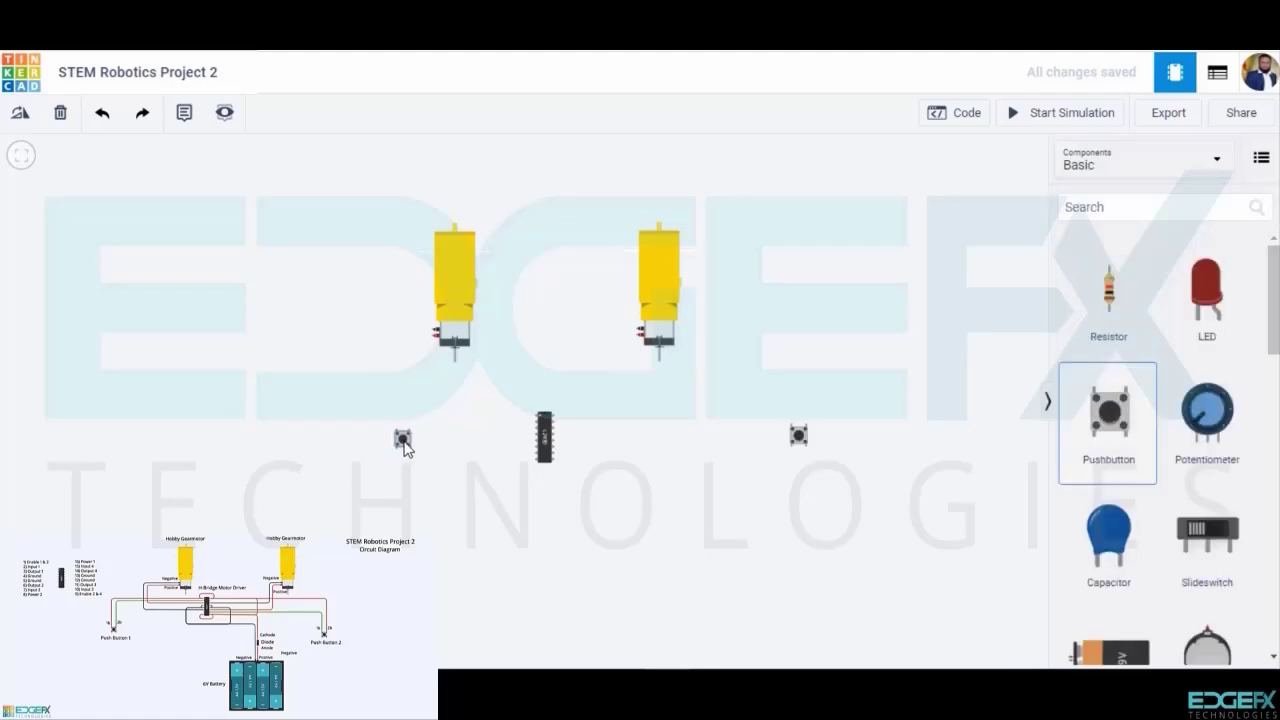
{"action": "scroll", "coordinate": [1117, 557], "scroll_direction": "down", "scroll_amount": 5}
{"action": "left_click_drag", "start_coordinate": [1117, 557], "coordinate": [677, 504]}
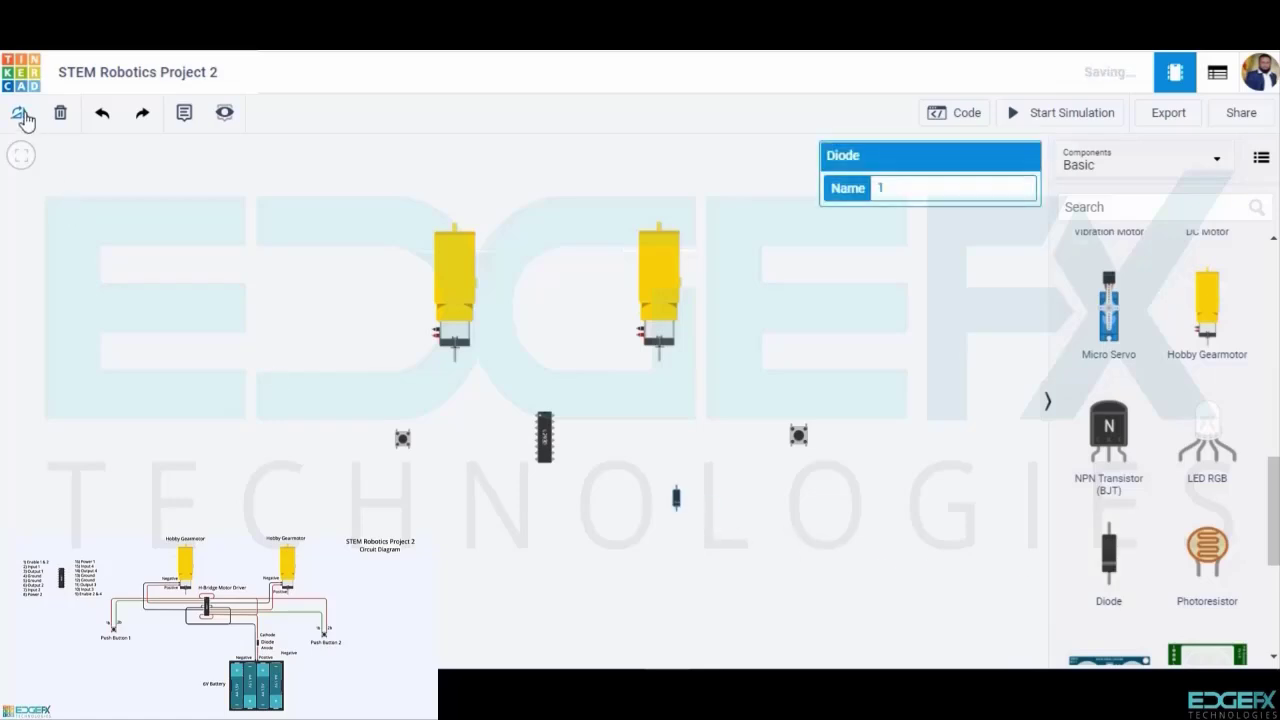
Add a 1.5V Battery below the diode and set its count to 4 batteries.
{"action": "scroll", "coordinate": [1168, 433], "scroll_direction": "down", "scroll_amount": 3}
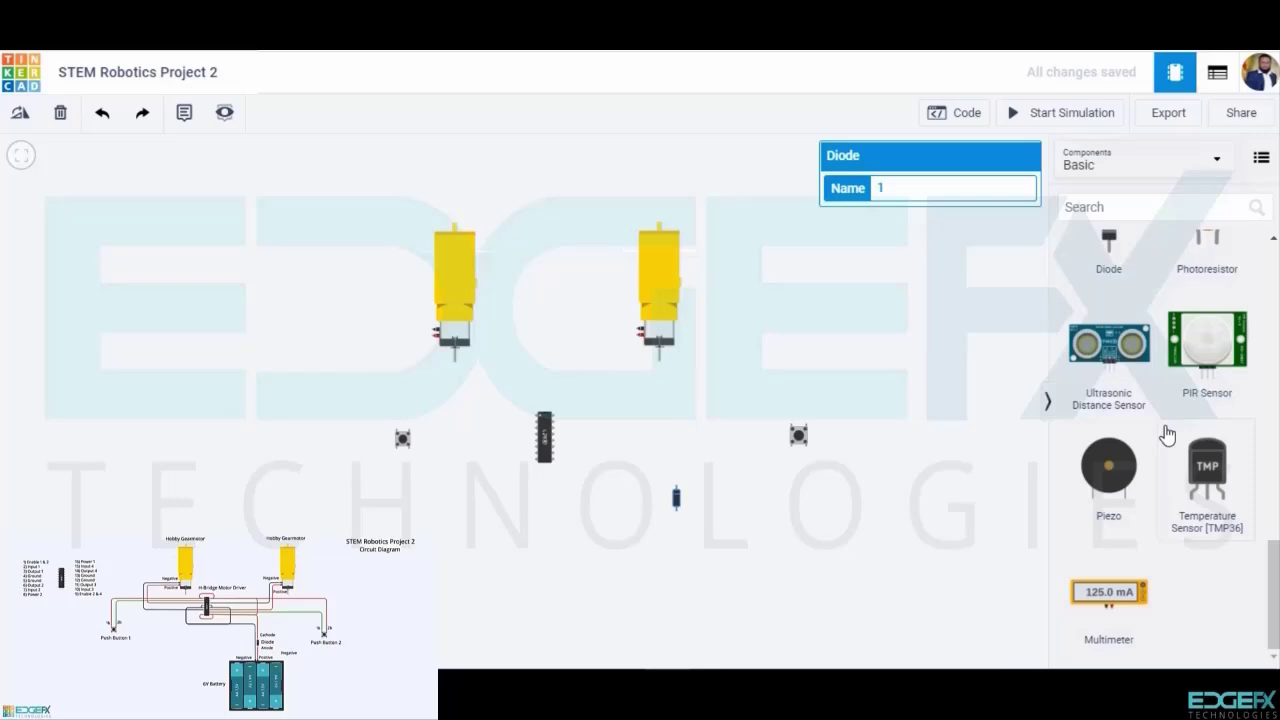
{"action": "left_click", "coordinate": [1178, 207]}
{"action": "type", "text": "batt"}
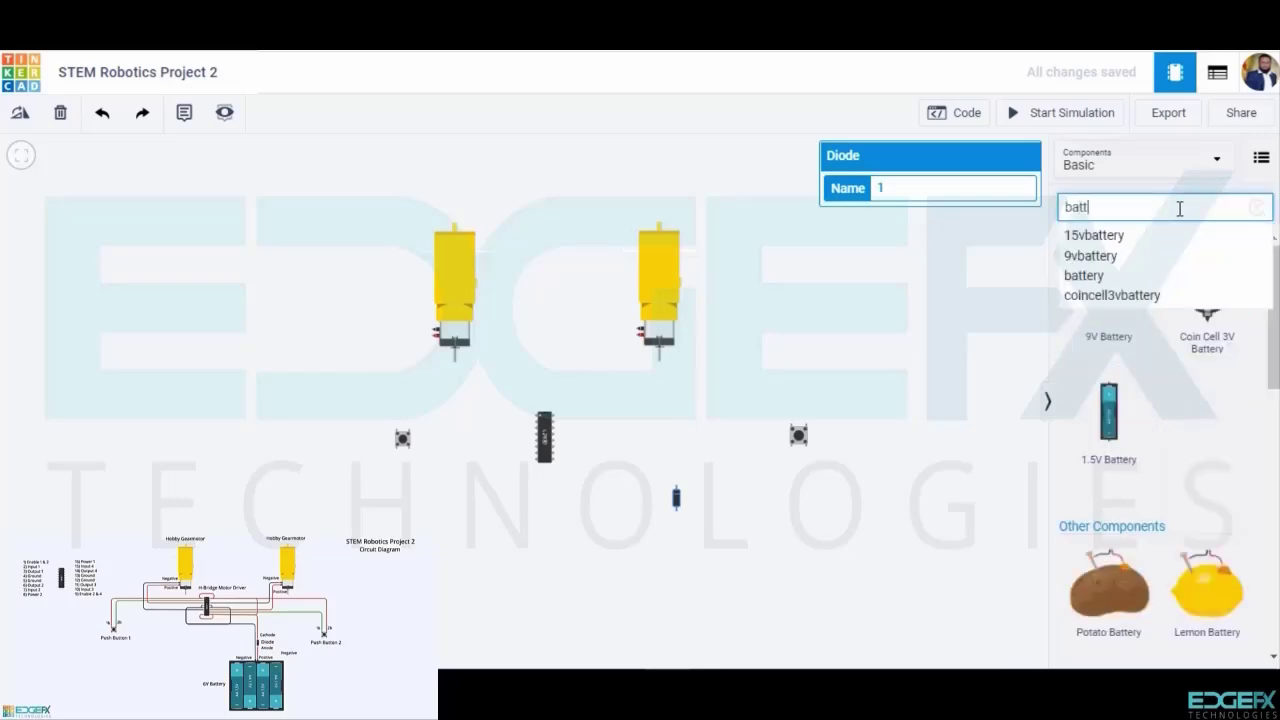
{"action": "left_click_drag", "start_coordinate": [1090, 433], "coordinate": [672, 612]}
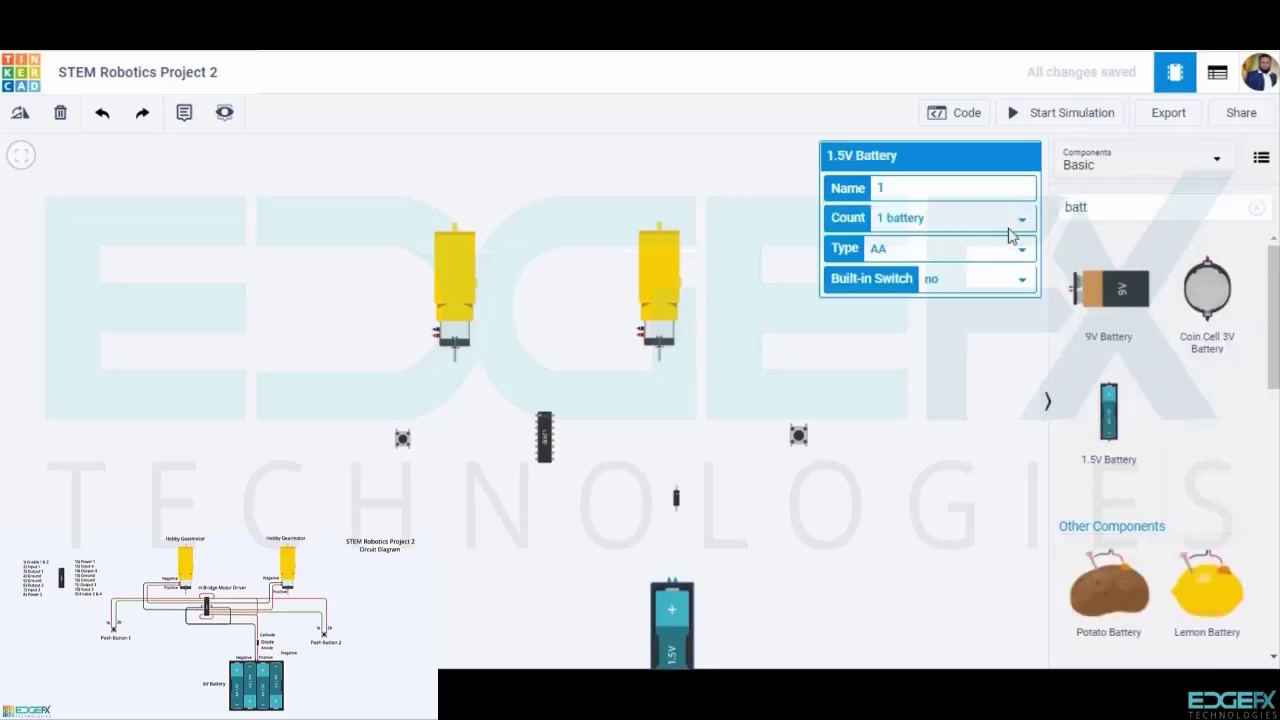
{"action": "left_click", "coordinate": [1012, 220]}
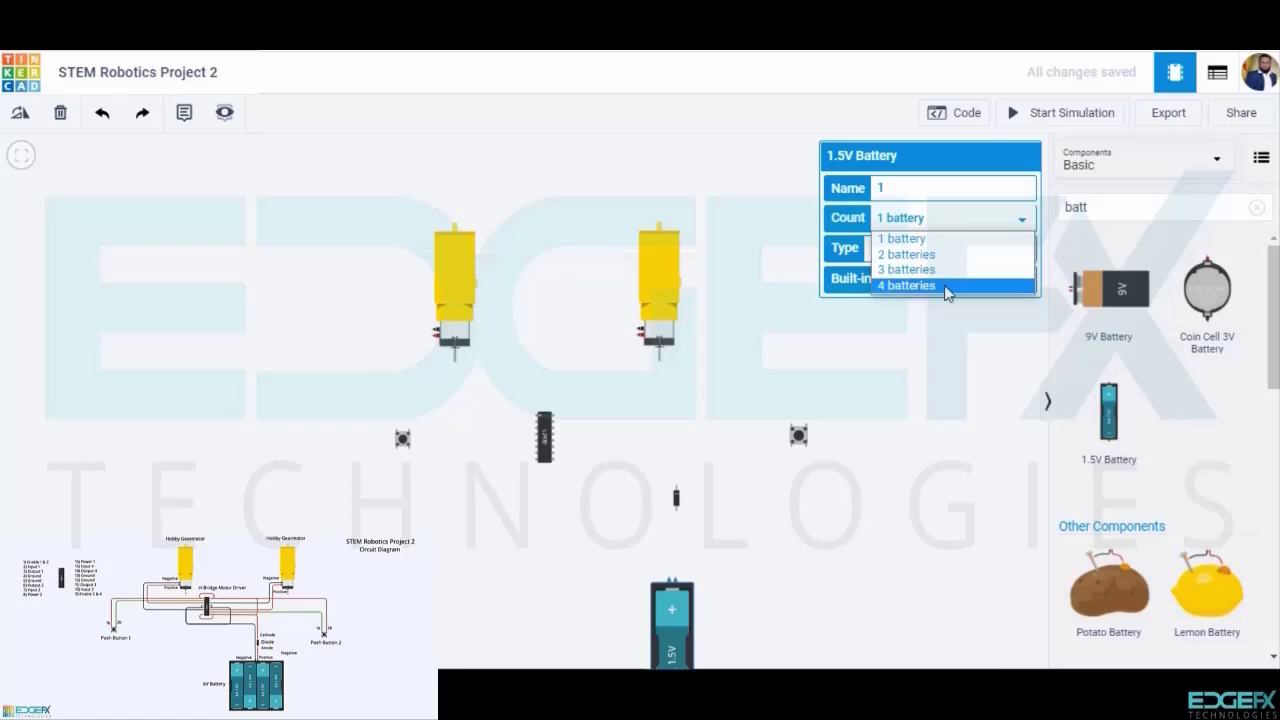
{"action": "left_click", "coordinate": [946, 287]}
{"action": "left_click", "coordinate": [812, 545]}
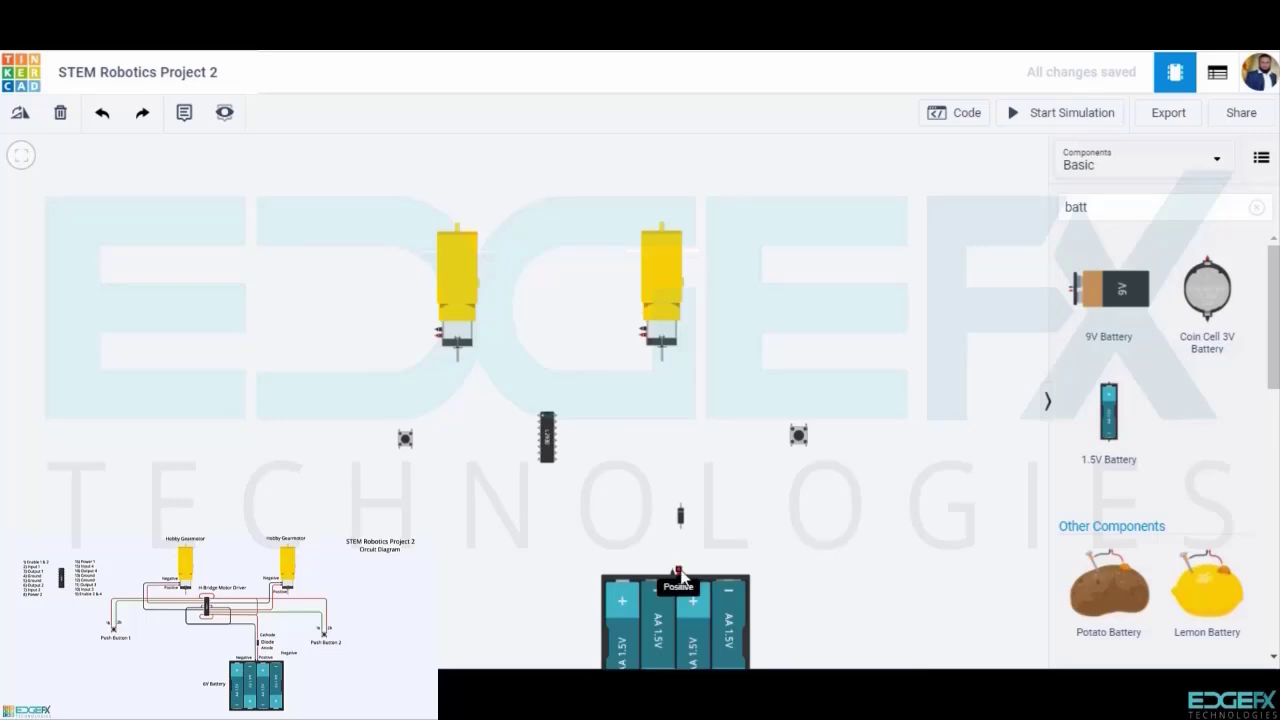
Wire the battery pack's positive terminal to the diode's lower lead with a straight red wire.
{"action": "left_click", "coordinate": [679, 572]}
{"action": "left_click", "coordinate": [681, 527]}
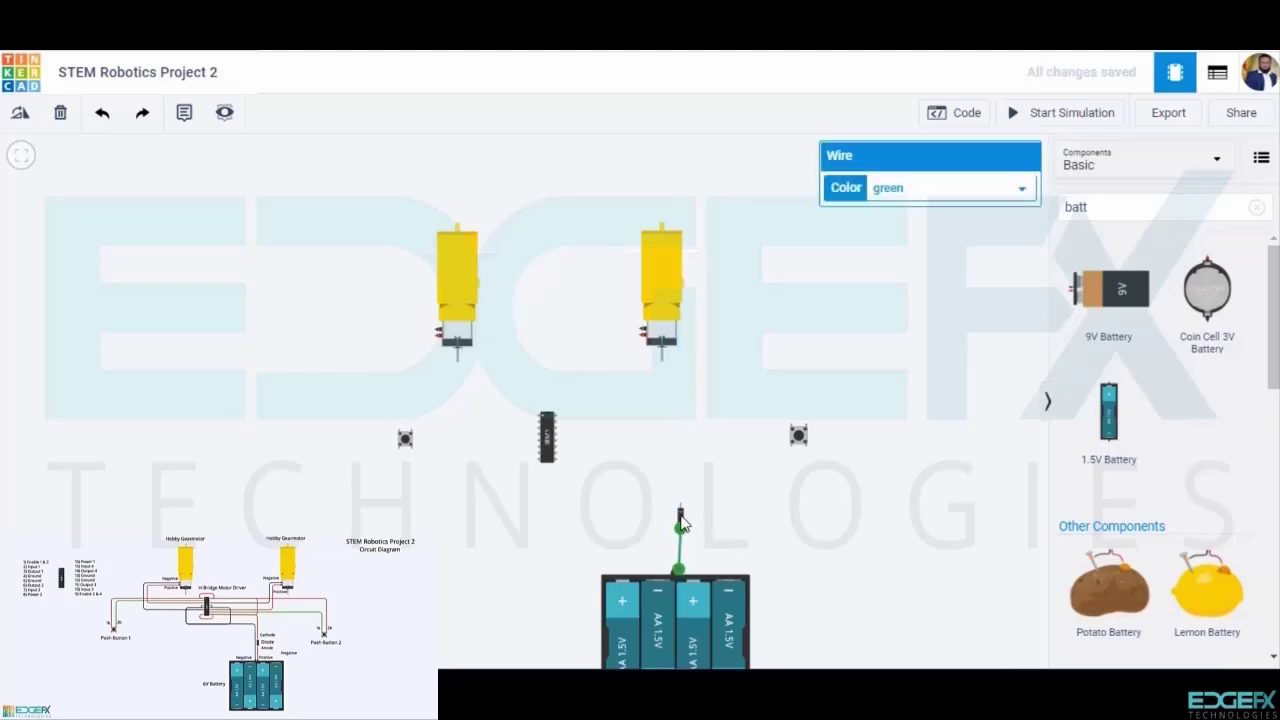
{"action": "left_click_drag", "start_coordinate": [682, 517], "coordinate": [680, 517]}
{"action": "left_click", "coordinate": [680, 546]}
{"action": "left_click", "coordinate": [907, 190]}
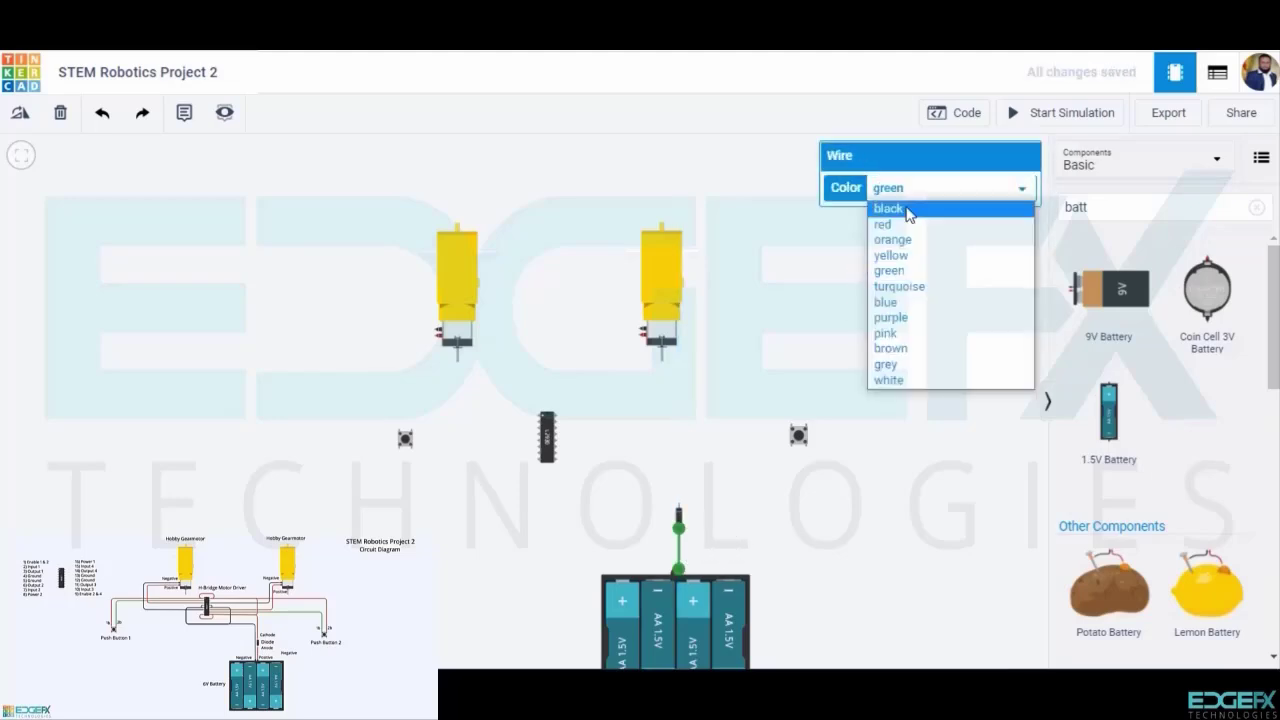
{"action": "left_click", "coordinate": [906, 225]}
{"action": "left_click", "coordinate": [732, 536]}
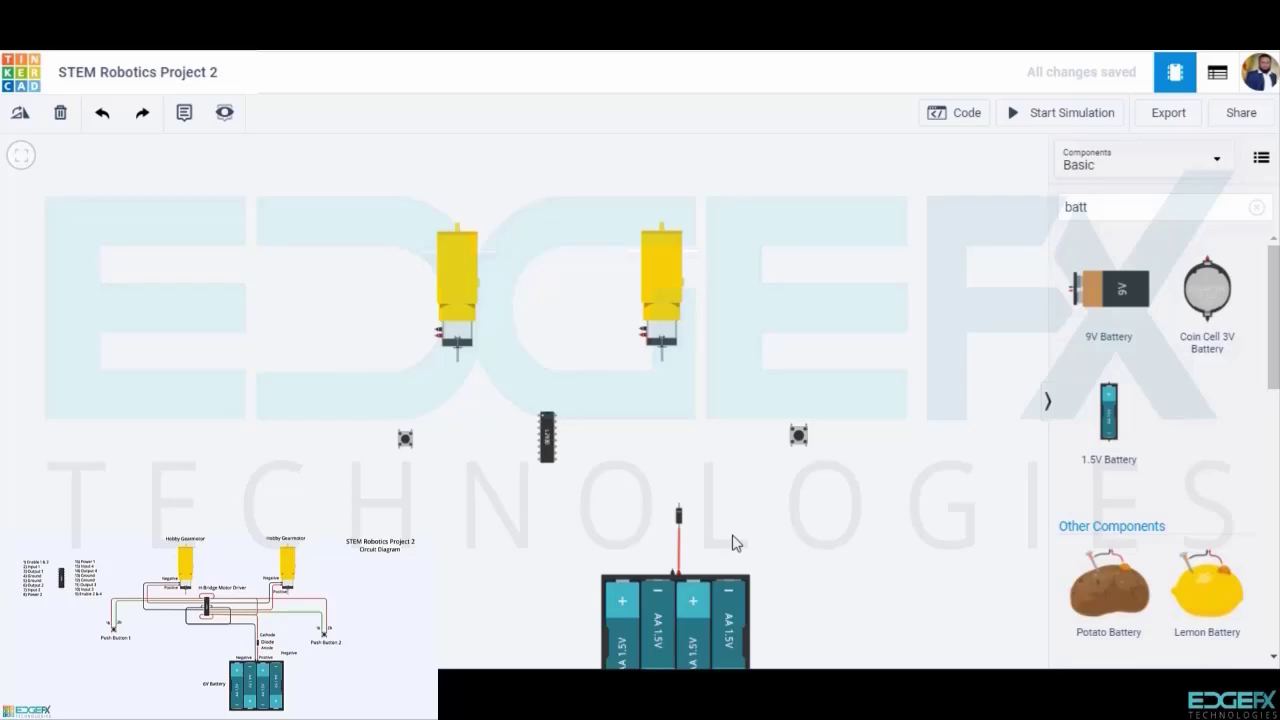
Wire the diode's upper lead to the motor driver's Enable 3 & 4 pin with a red wire.
{"action": "left_click", "coordinate": [679, 507]}
{"action": "left_click", "coordinate": [679, 460]}
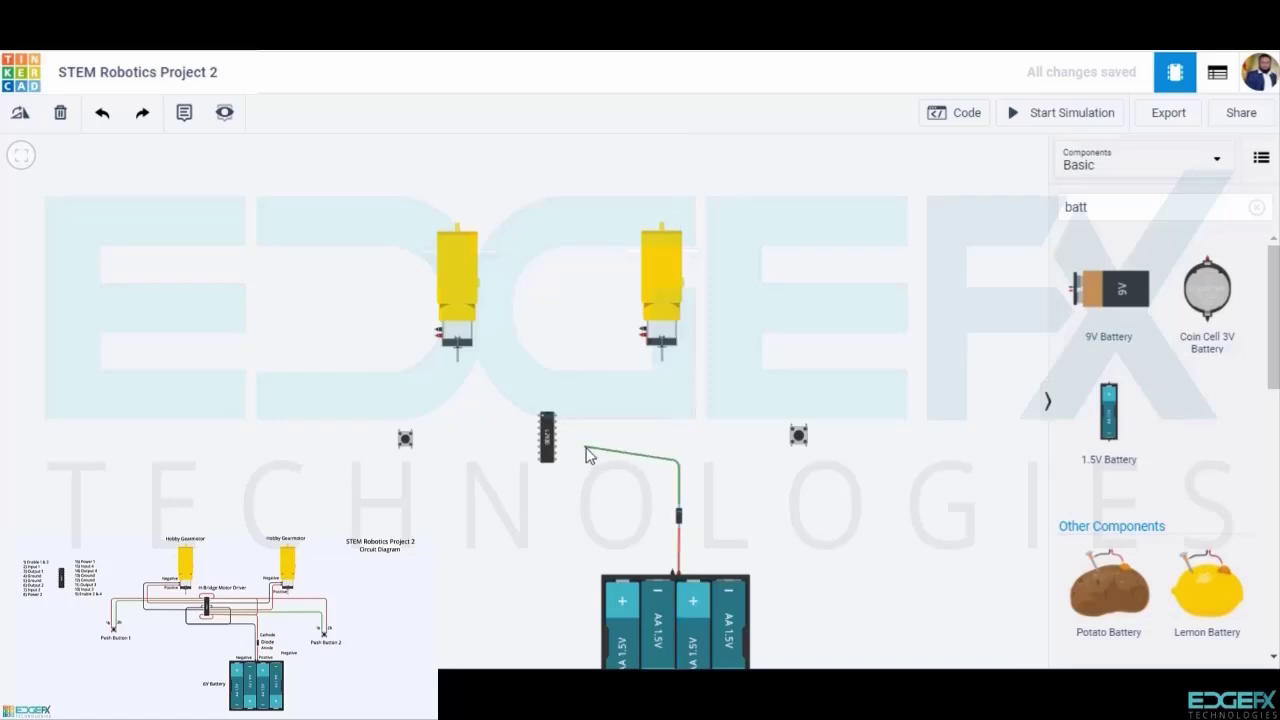
{"action": "left_click", "coordinate": [556, 459]}
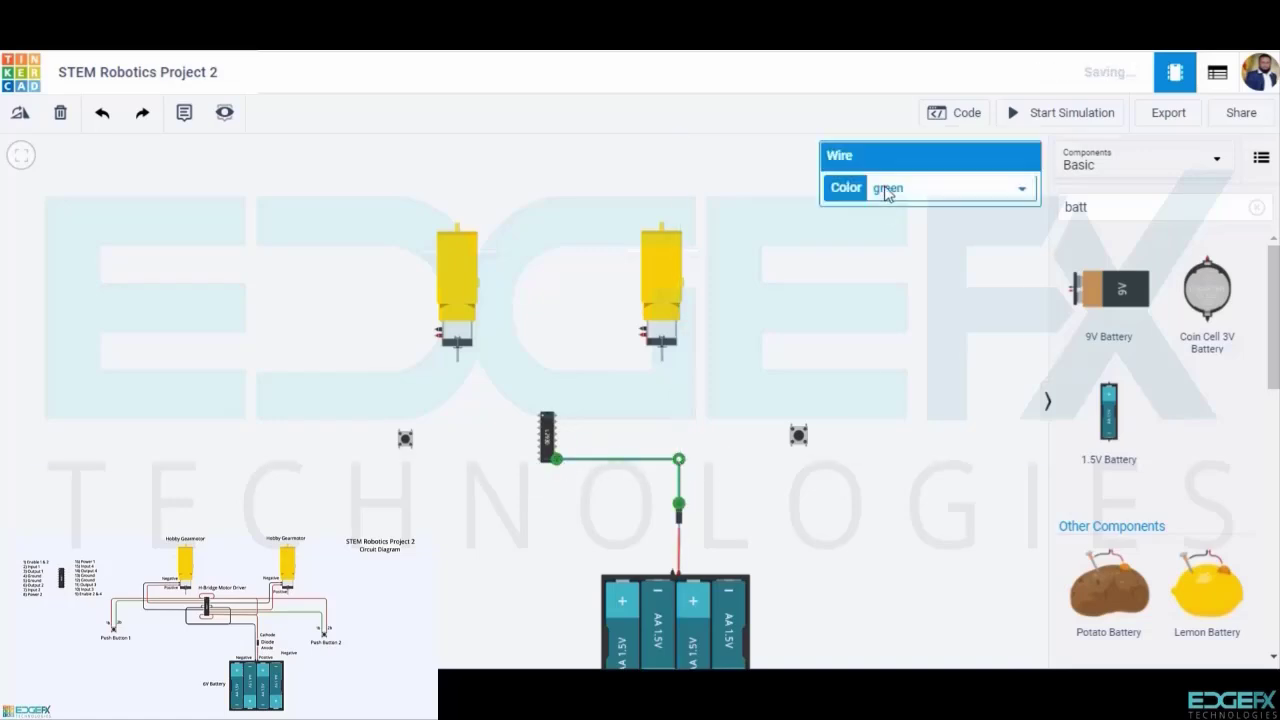
{"action": "left_click", "coordinate": [950, 188]}
{"action": "left_click", "coordinate": [886, 229]}
{"action": "left_click", "coordinate": [737, 491]}
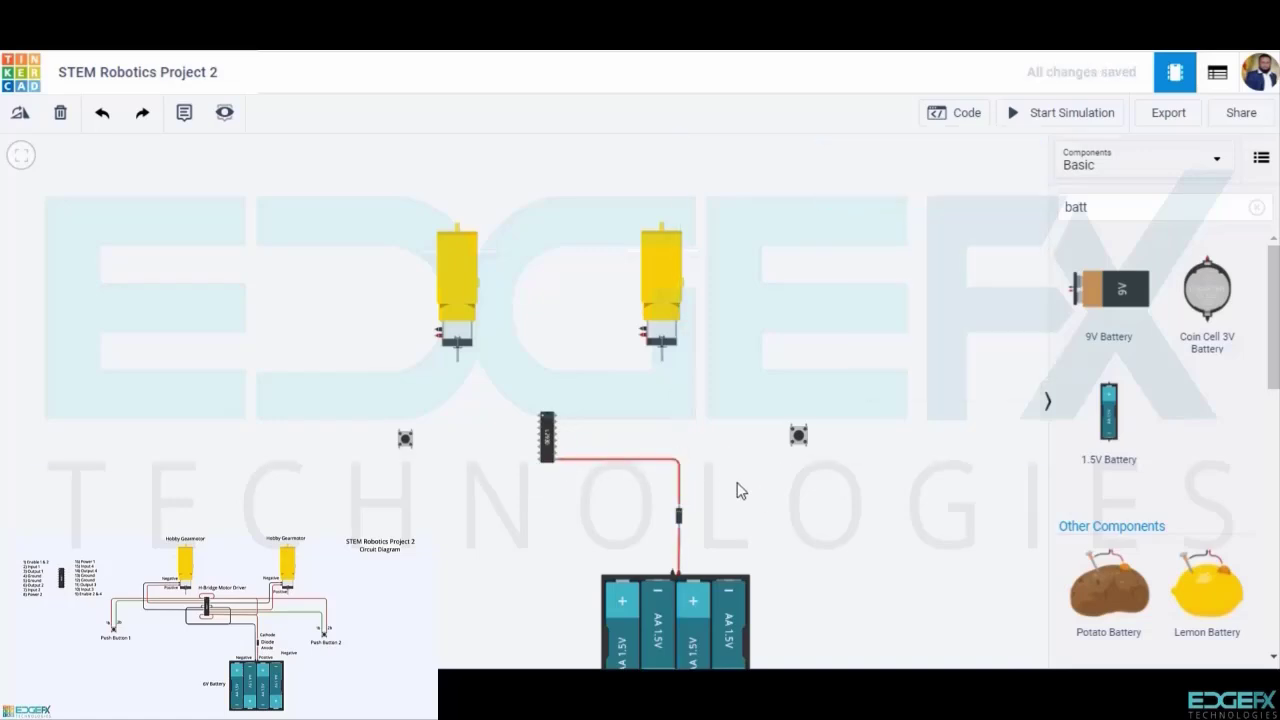
Connect the motor driver's Power 2 pin to Enable 3 & 4 with a red wire looped beneath the chip.
{"action": "left_click", "coordinate": [539, 461]}
{"action": "left_click", "coordinate": [521, 474]}
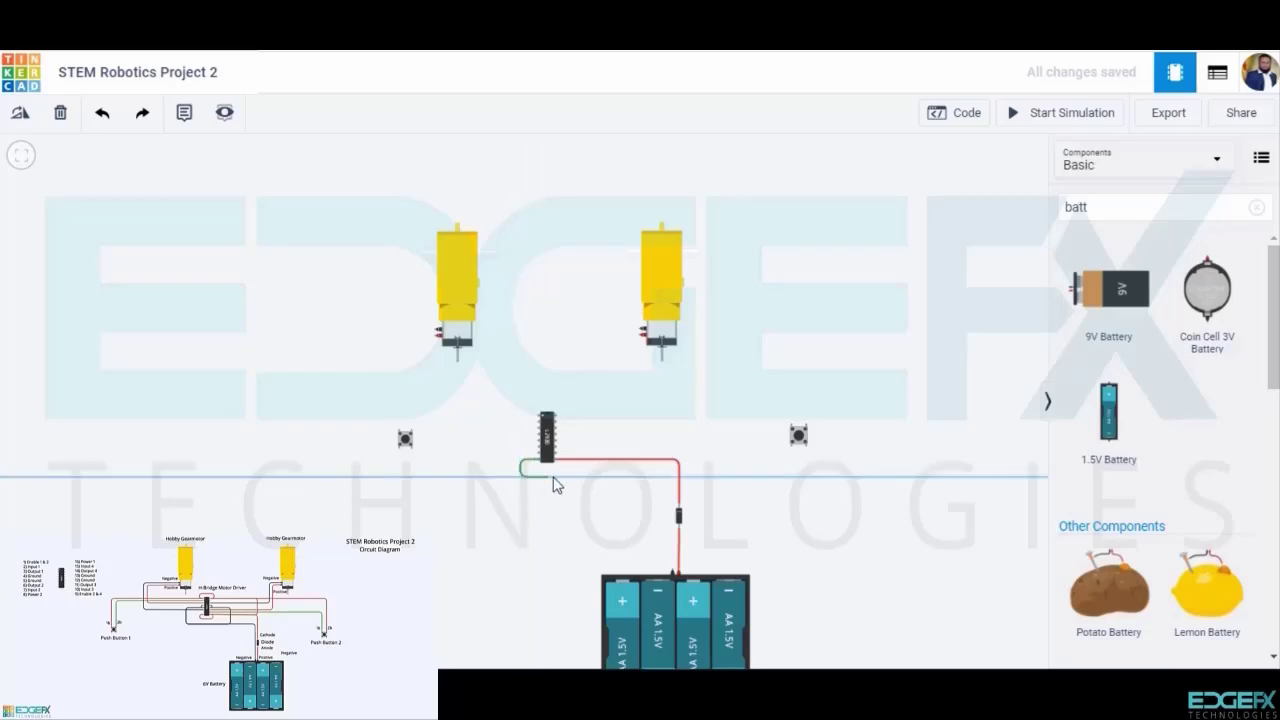
{"action": "left_click", "coordinate": [577, 485]}
{"action": "left_click", "coordinate": [556, 459]}
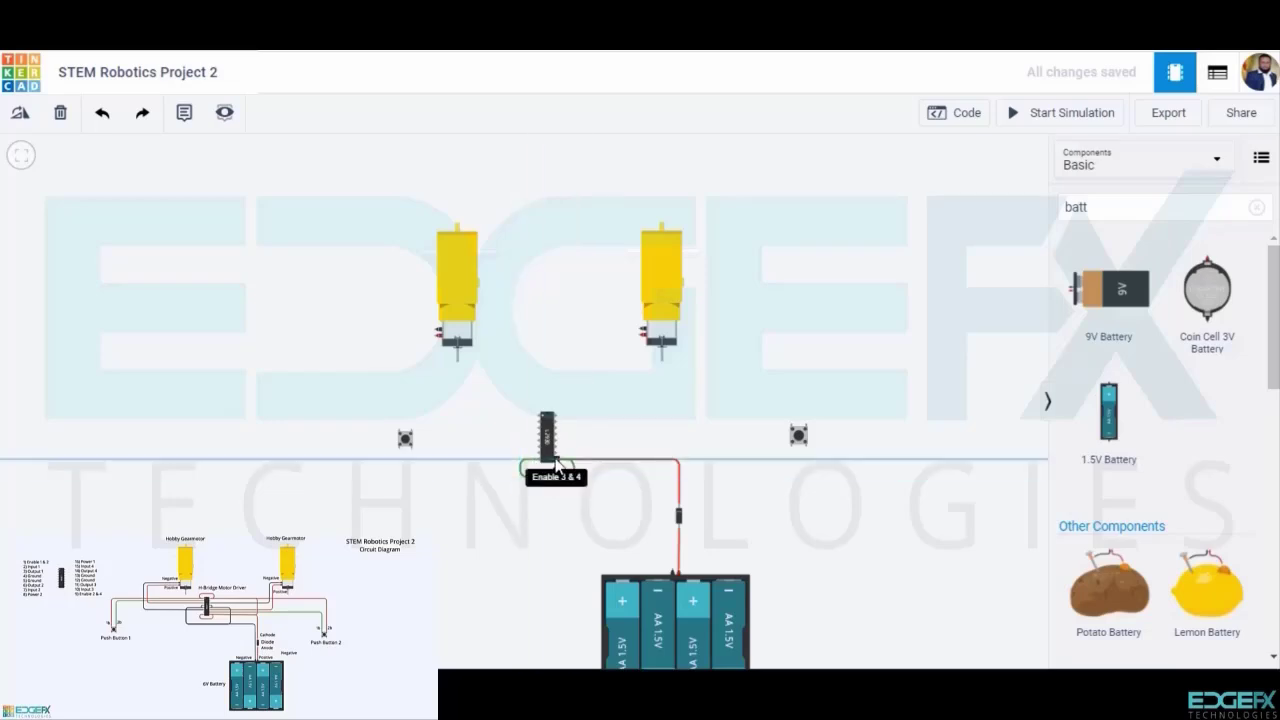
{"action": "left_click", "coordinate": [945, 188]}
{"action": "left_click", "coordinate": [888, 226]}
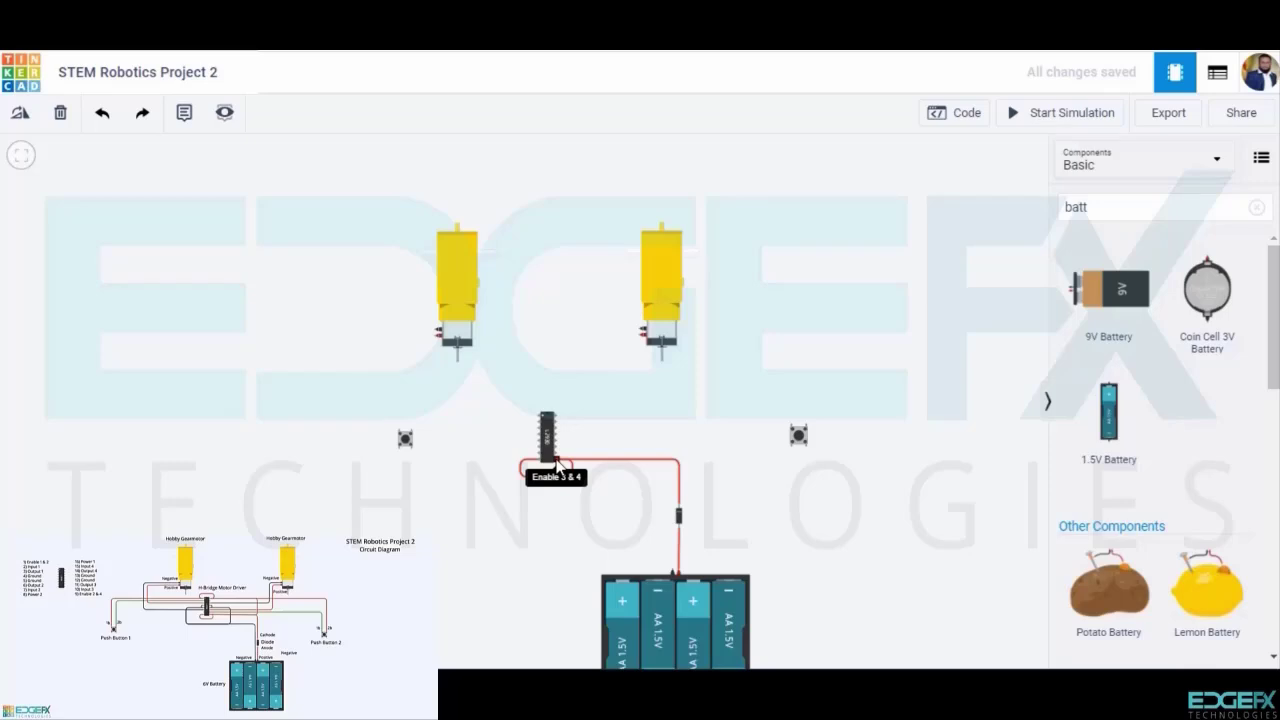
Connect the Enable 3 & 4 pin to the Power 1 pin with a red wire running alongside the chip.
{"action": "left_click", "coordinate": [557, 463]}
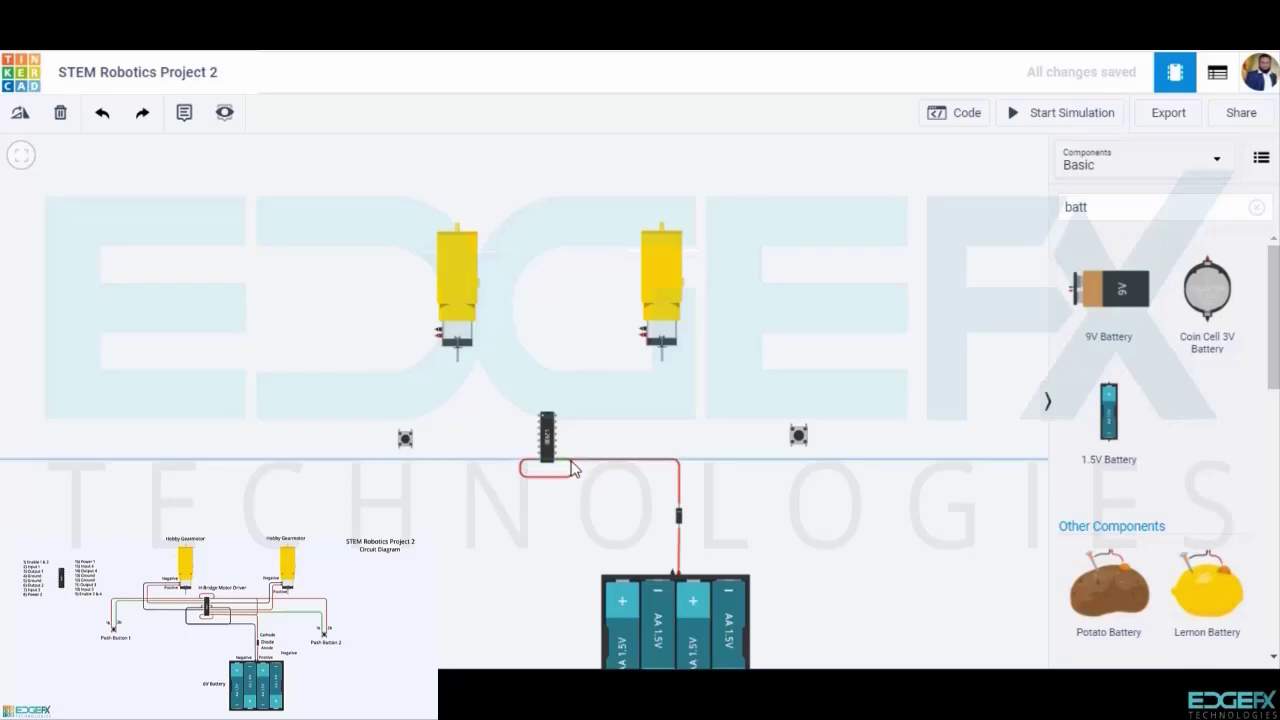
{"action": "left_click", "coordinate": [569, 461]}
{"action": "left_click", "coordinate": [569, 414]}
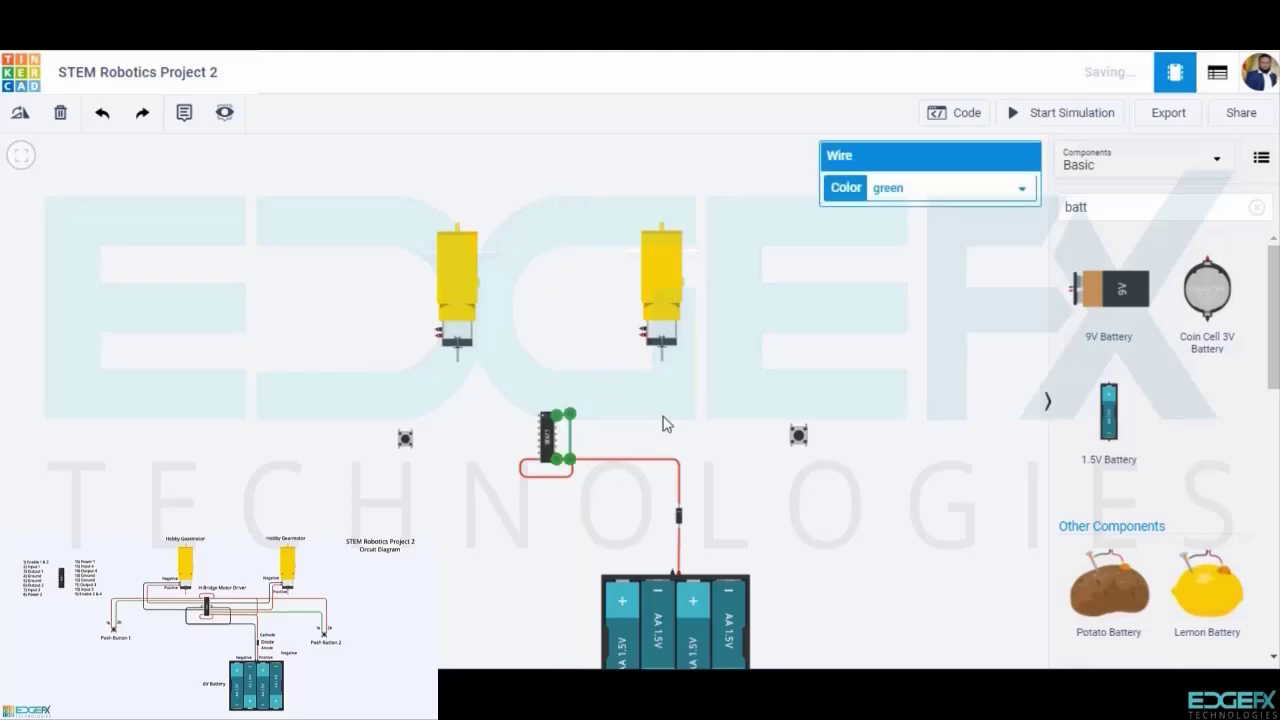
{"action": "left_click", "coordinate": [930, 187]}
{"action": "left_click", "coordinate": [886, 220]}
{"action": "left_click", "coordinate": [586, 398]}
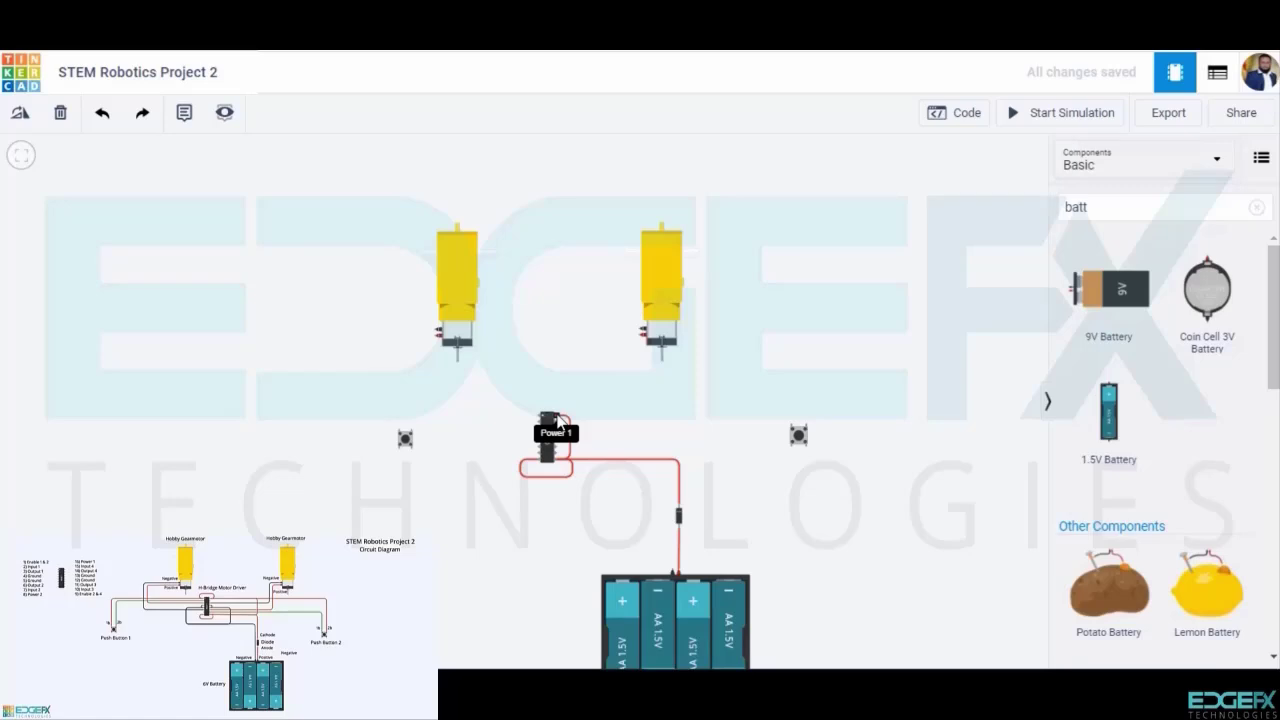
Connect the Power 1 pin to the Enable 1 & 2 pin with a red wire looped over the chip.
{"action": "left_click", "coordinate": [566, 414]}
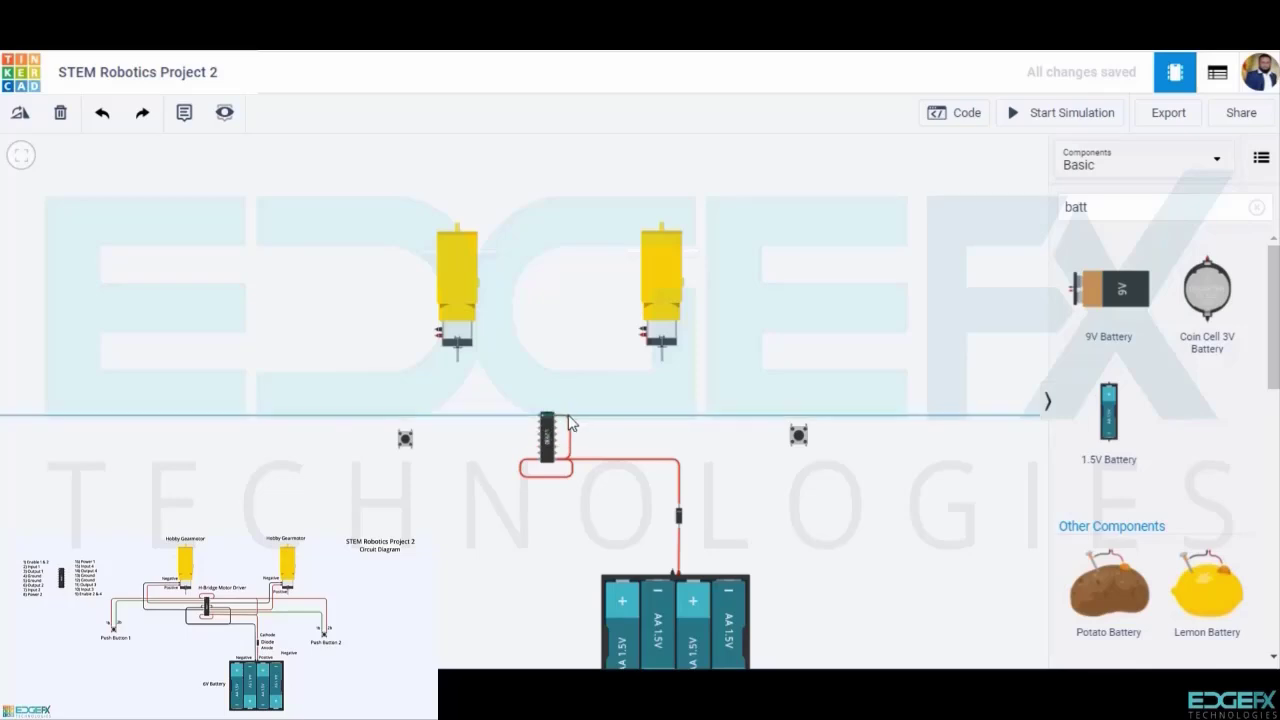
{"action": "left_click", "coordinate": [566, 398]}
{"action": "left_click", "coordinate": [518, 398]}
{"action": "left_click", "coordinate": [518, 415]}
{"action": "left_click", "coordinate": [537, 420]}
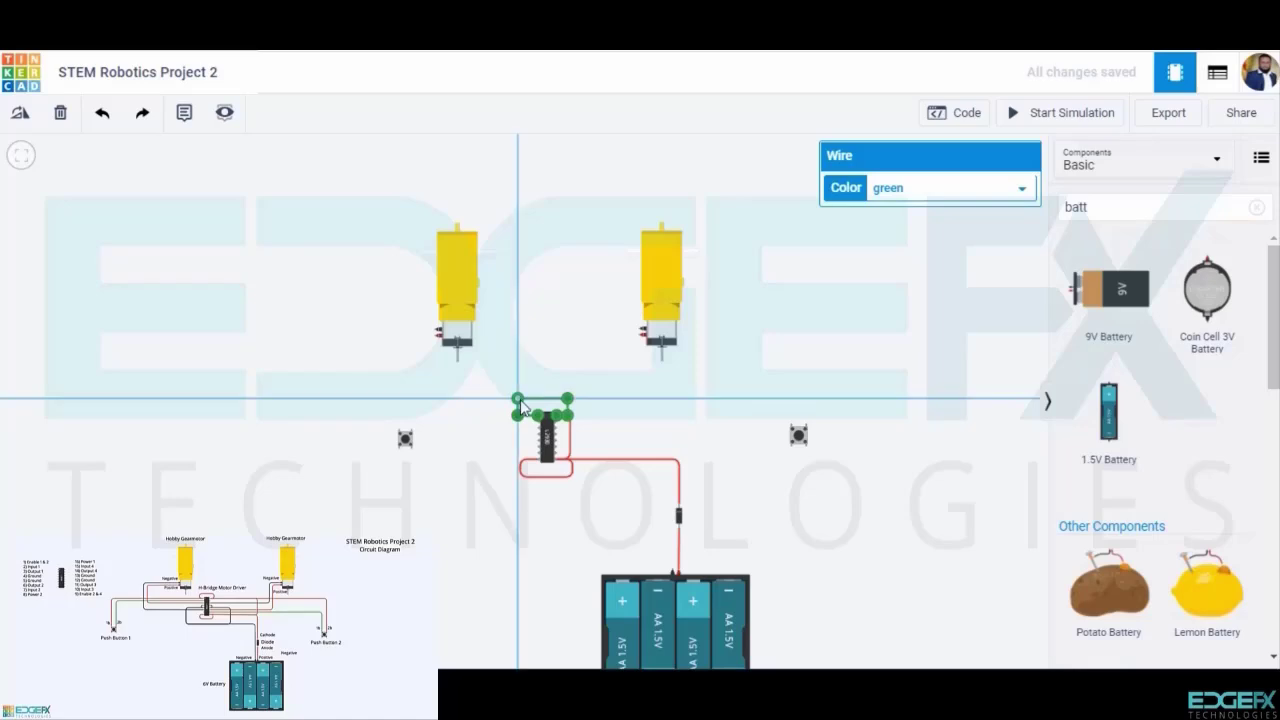
{"action": "left_click", "coordinate": [903, 192]}
{"action": "left_click", "coordinate": [882, 224]}
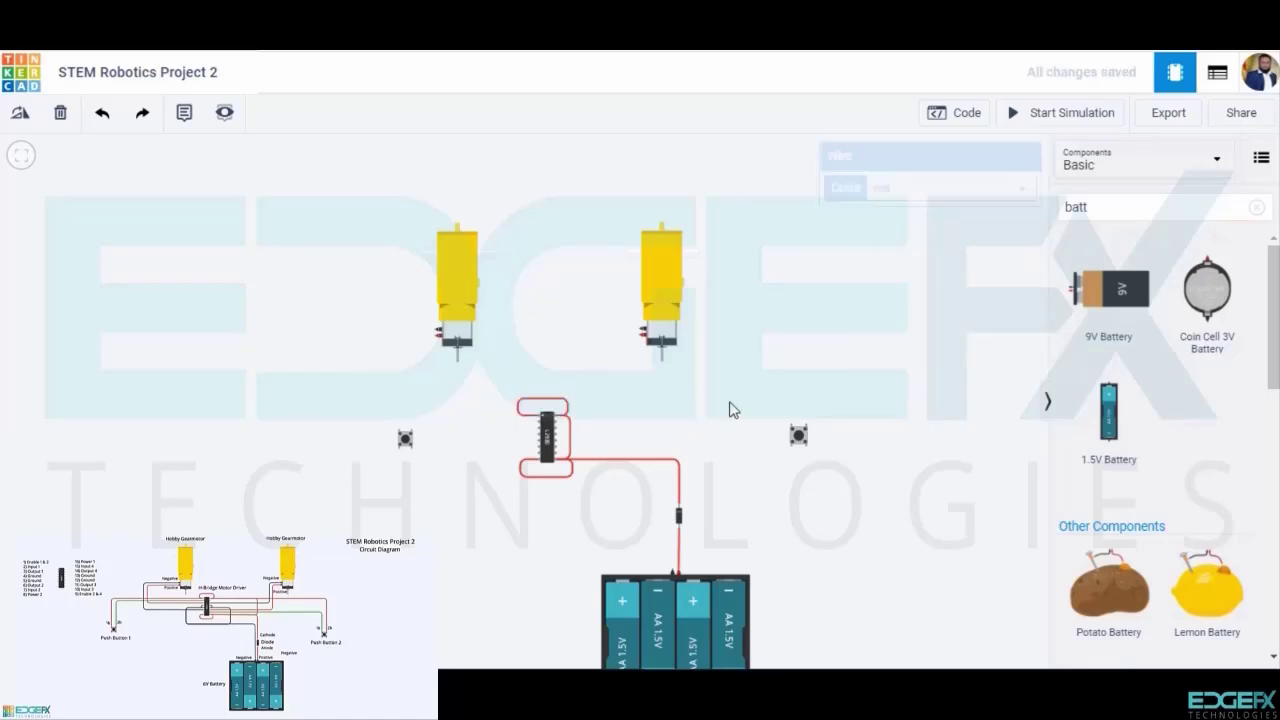
Wire the battery pack's negative terminal to the lower left Ground pin of the motor driver with a squared-off black wire.
{"action": "left_click", "coordinate": [672, 573]}
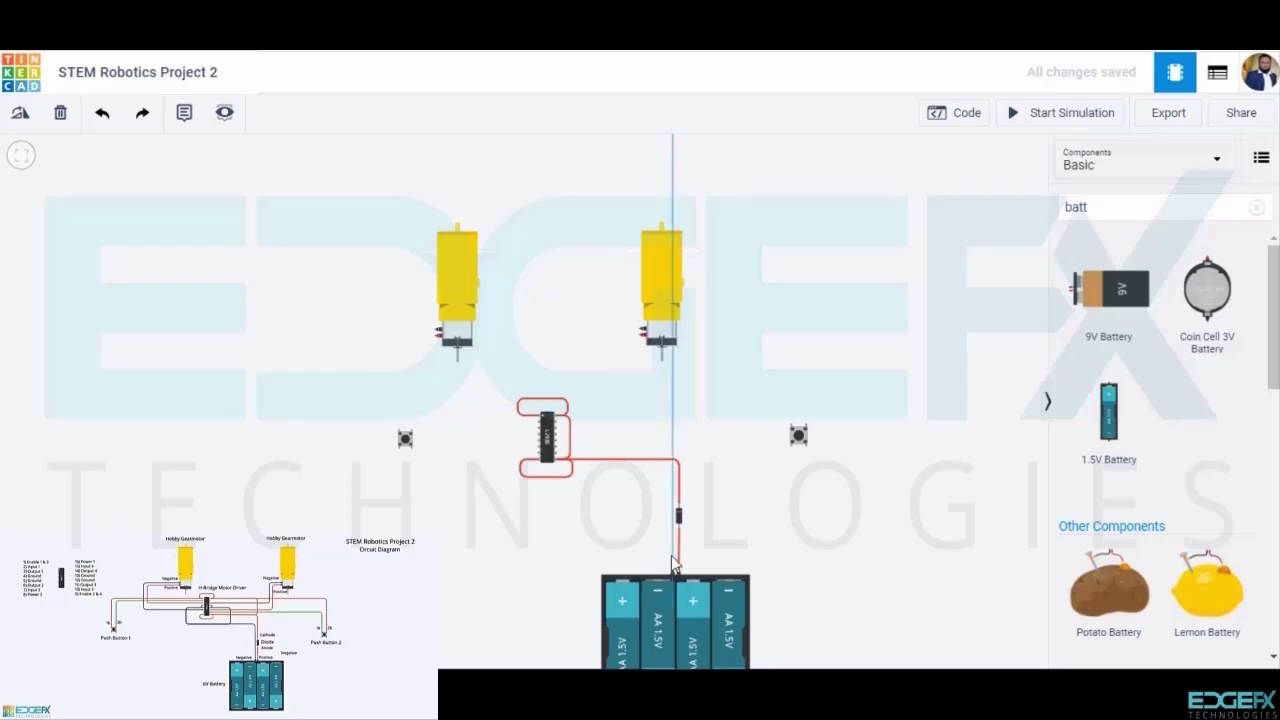
{"action": "left_click", "coordinate": [672, 533]}
{"action": "left_click", "coordinate": [496, 534]}
{"action": "left_click", "coordinate": [497, 451]}
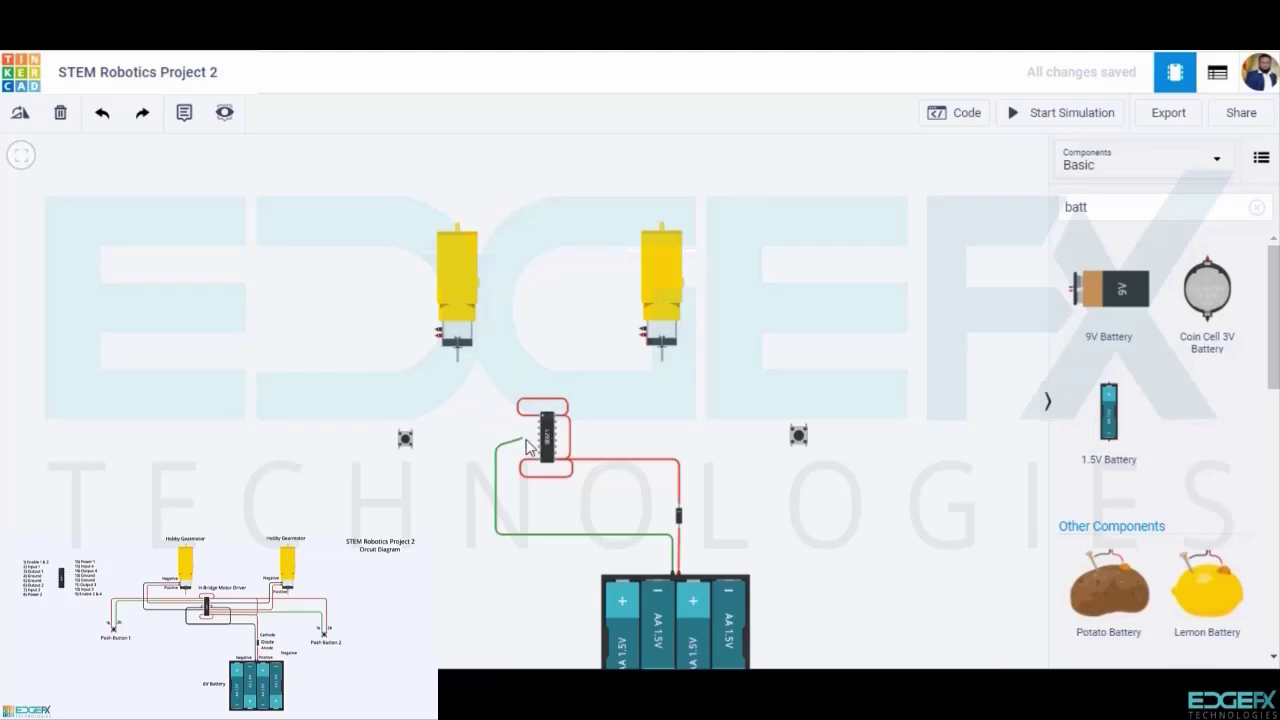
{"action": "left_click", "coordinate": [538, 443]}
{"action": "left_click", "coordinate": [496, 477]}
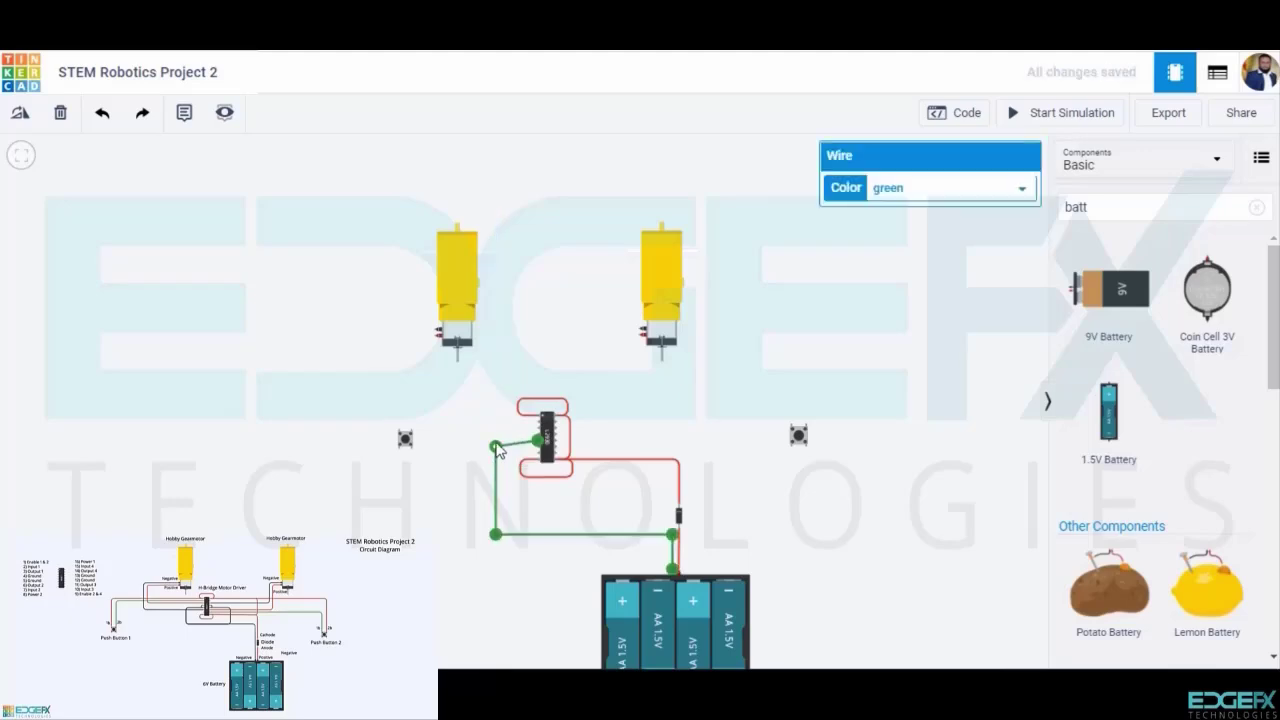
{"action": "left_click_drag", "start_coordinate": [497, 450], "coordinate": [497, 440]}
{"action": "left_click", "coordinate": [890, 190]}
{"action": "left_click", "coordinate": [886, 212]}
{"action": "left_click", "coordinate": [637, 523]}
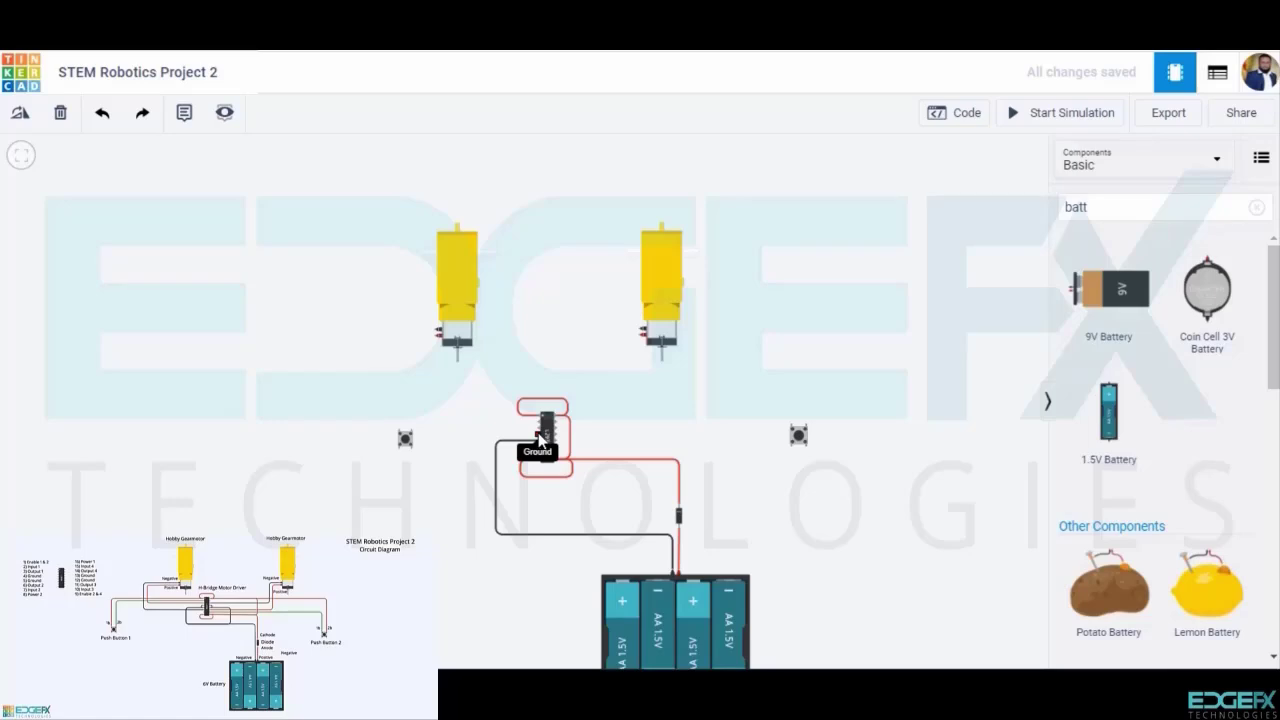
Join the two Ground pins on the motor driver's left side with a short black wire.
{"action": "left_click_drag", "start_coordinate": [540, 438], "coordinate": [538, 441]}
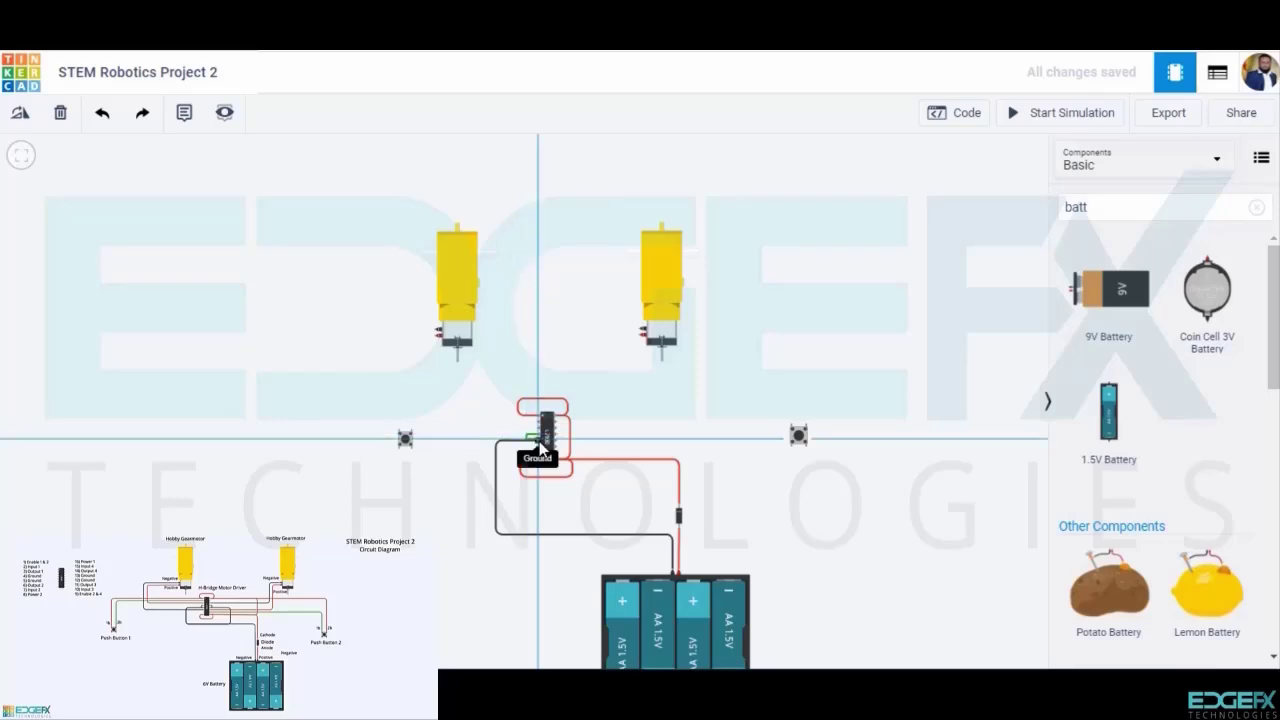
{"action": "left_click", "coordinate": [530, 437]}
{"action": "left_click", "coordinate": [903, 192]}
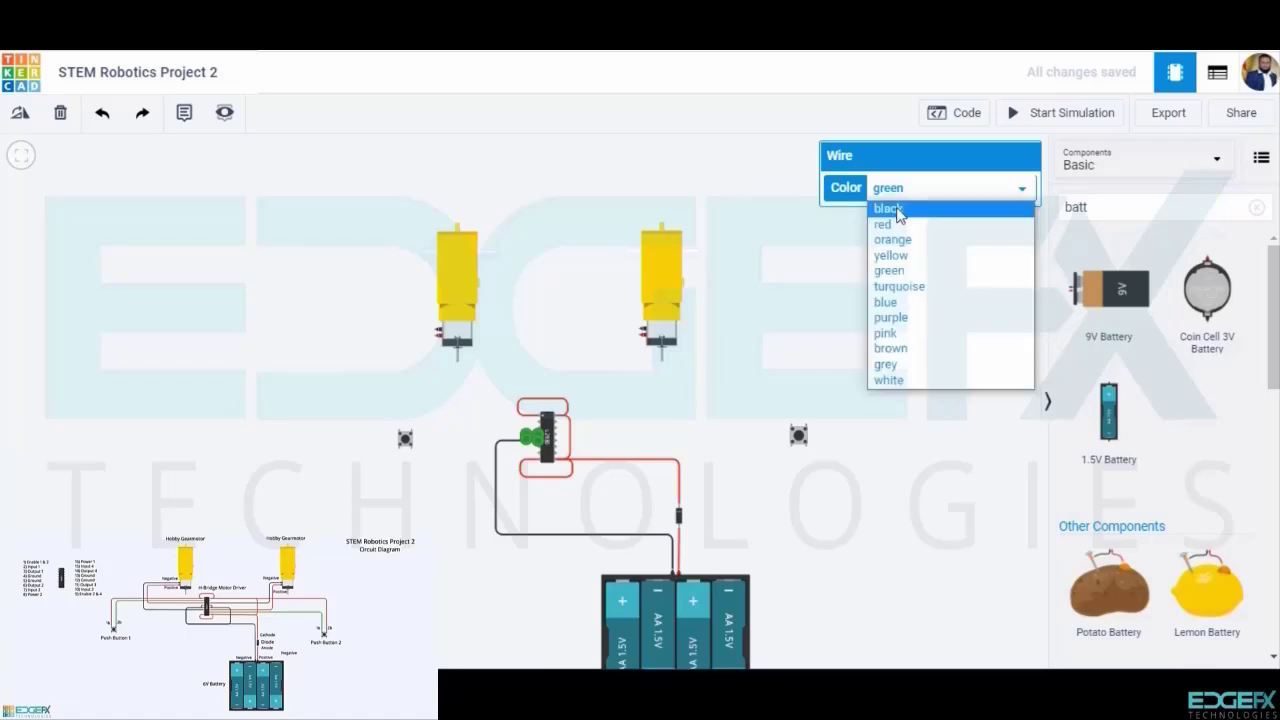
{"action": "left_click", "coordinate": [888, 209]}
{"action": "left_click", "coordinate": [640, 432]}
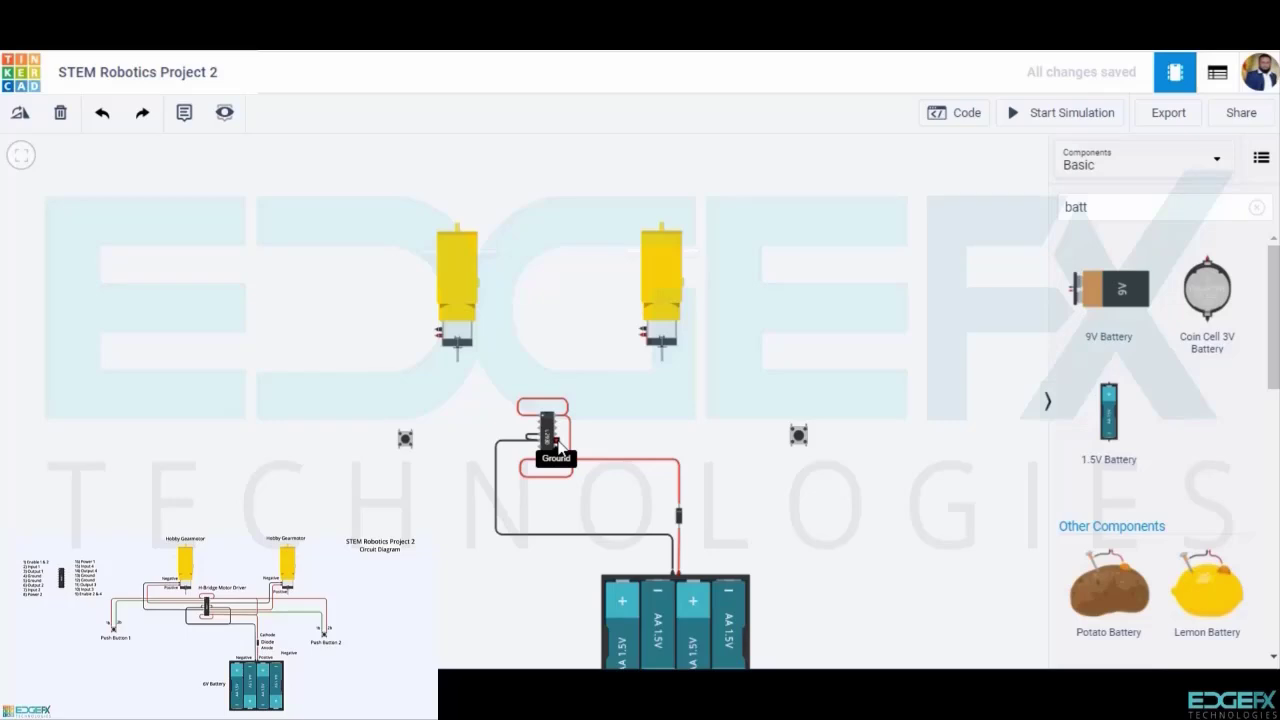
Join the two Ground pins on the motor driver's right side with a short black wire.
{"action": "left_click", "coordinate": [562, 440]}
{"action": "left_click", "coordinate": [903, 190]}
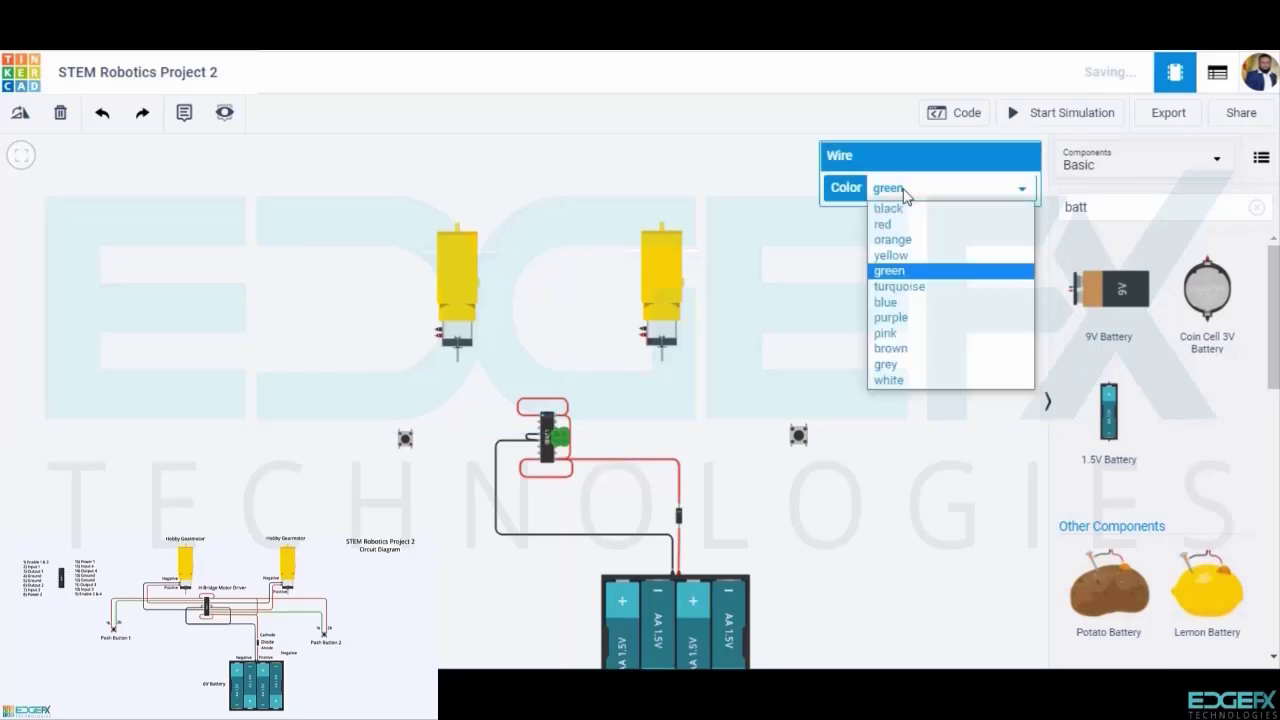
{"action": "left_click", "coordinate": [889, 209]}
{"action": "left_click", "coordinate": [558, 442]}
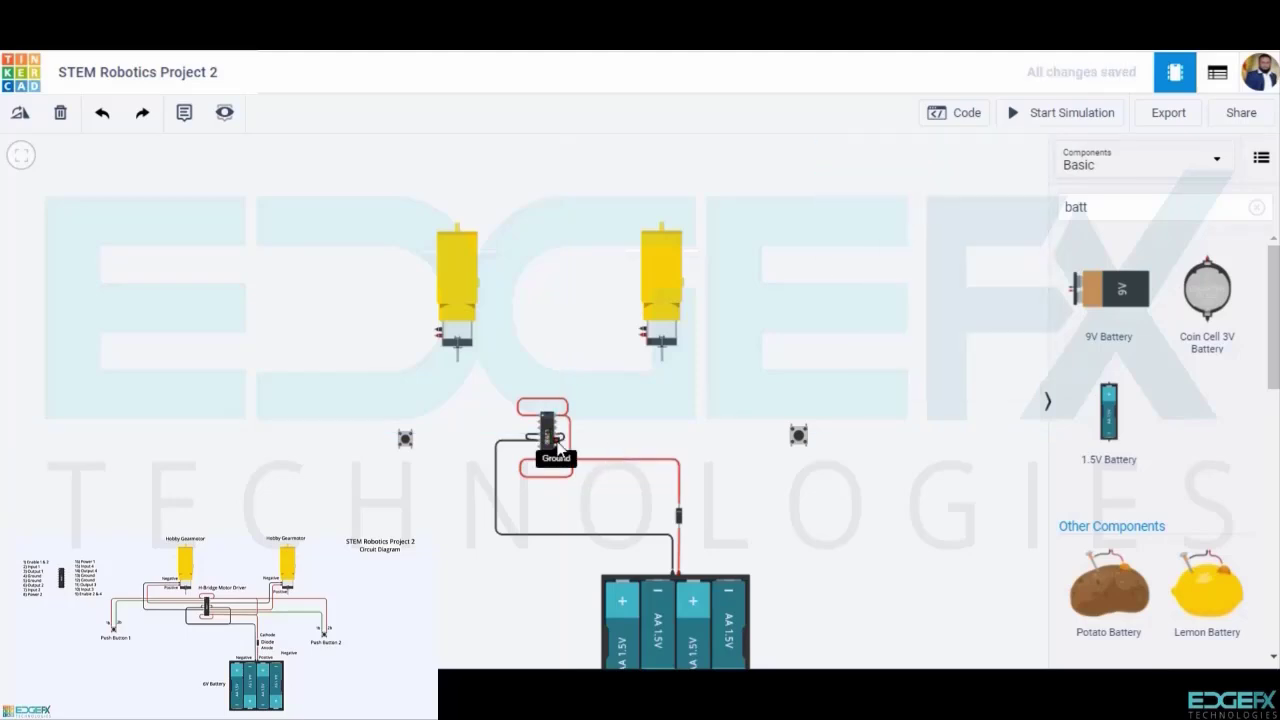
Connect the lower right Ground pin to the lower left Ground pin with a black wire routed squarely below the motor driver.
{"action": "left_click", "coordinate": [559, 446]}
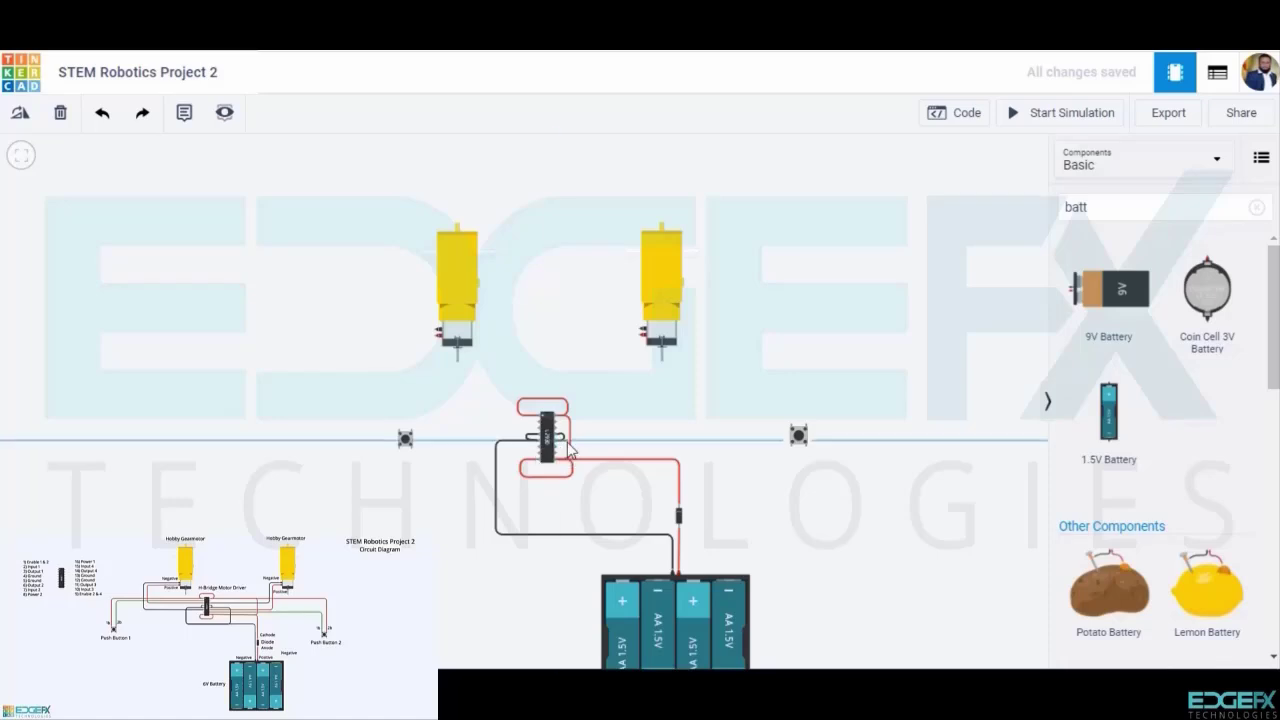
{"action": "left_click", "coordinate": [591, 441]}
{"action": "left_click", "coordinate": [595, 539]}
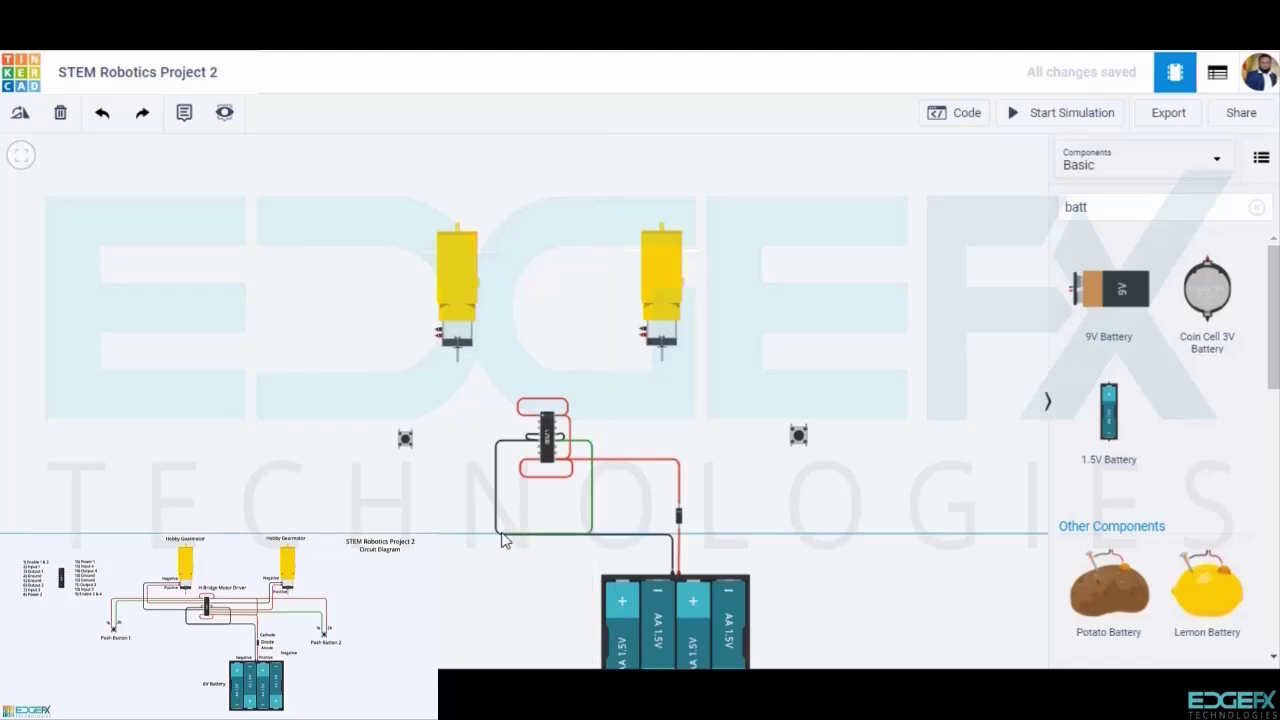
{"action": "left_click", "coordinate": [497, 536]}
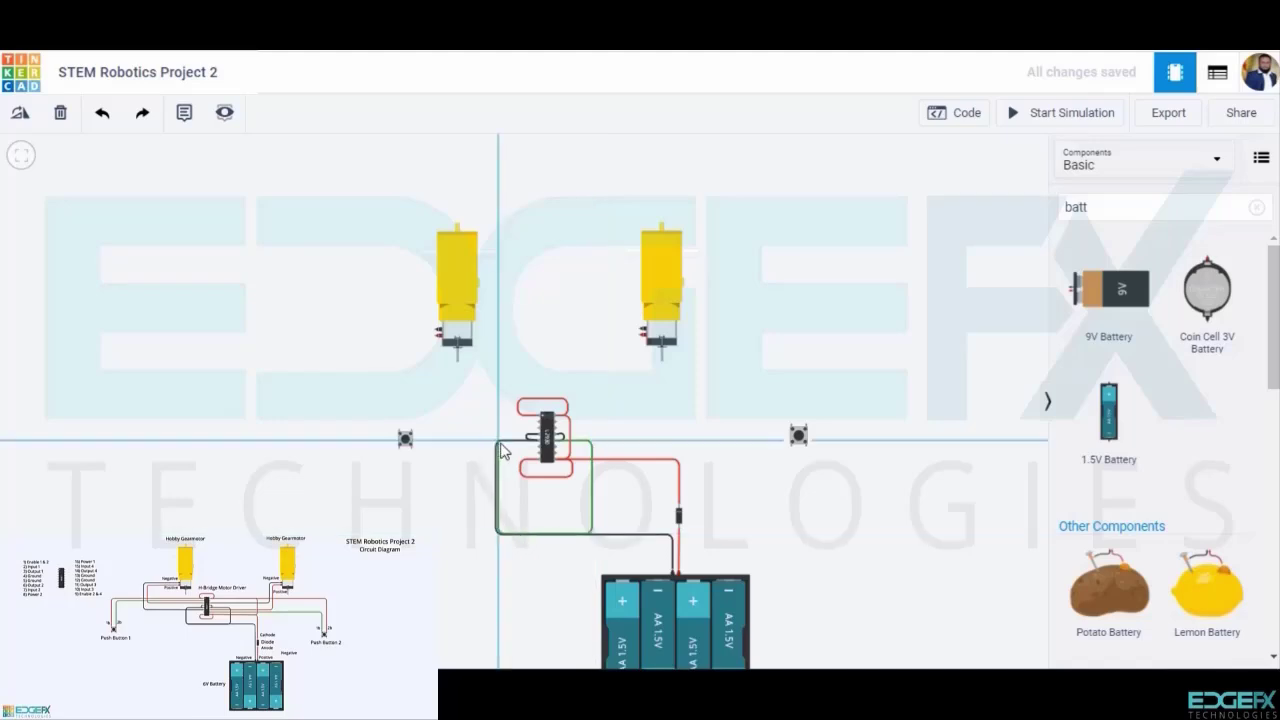
{"action": "left_click", "coordinate": [499, 441]}
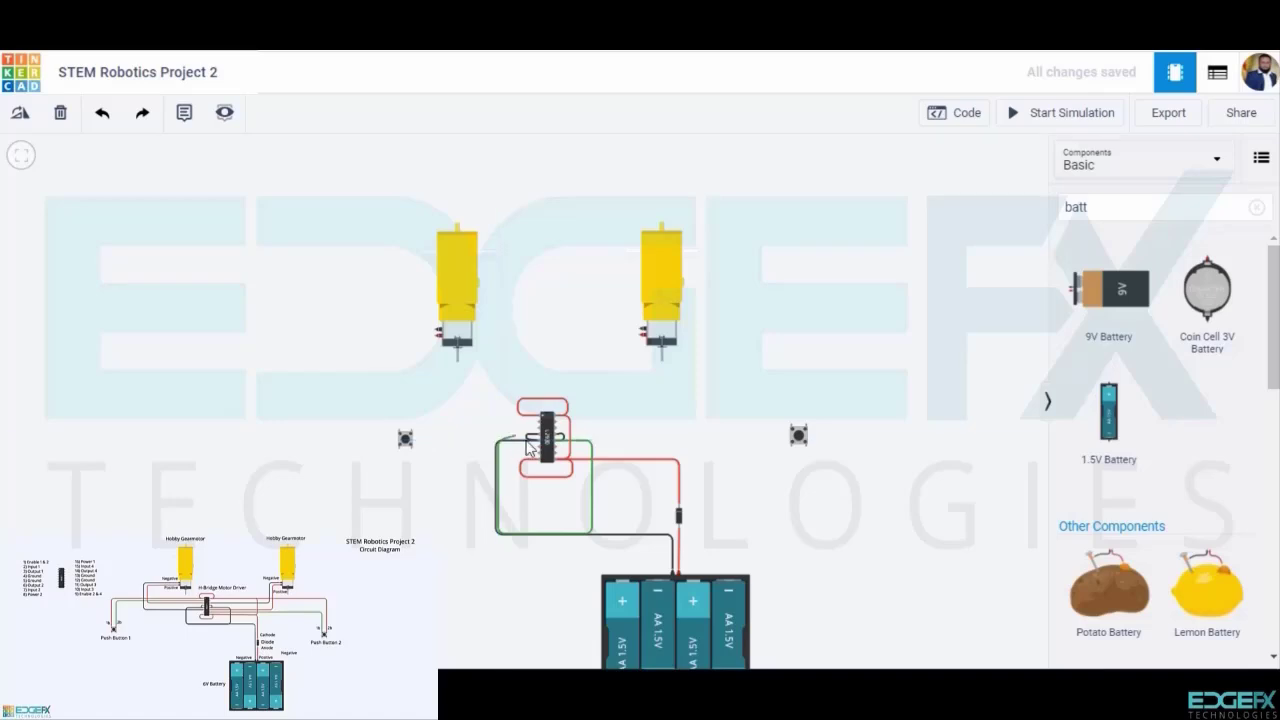
{"action": "left_click", "coordinate": [538, 441]}
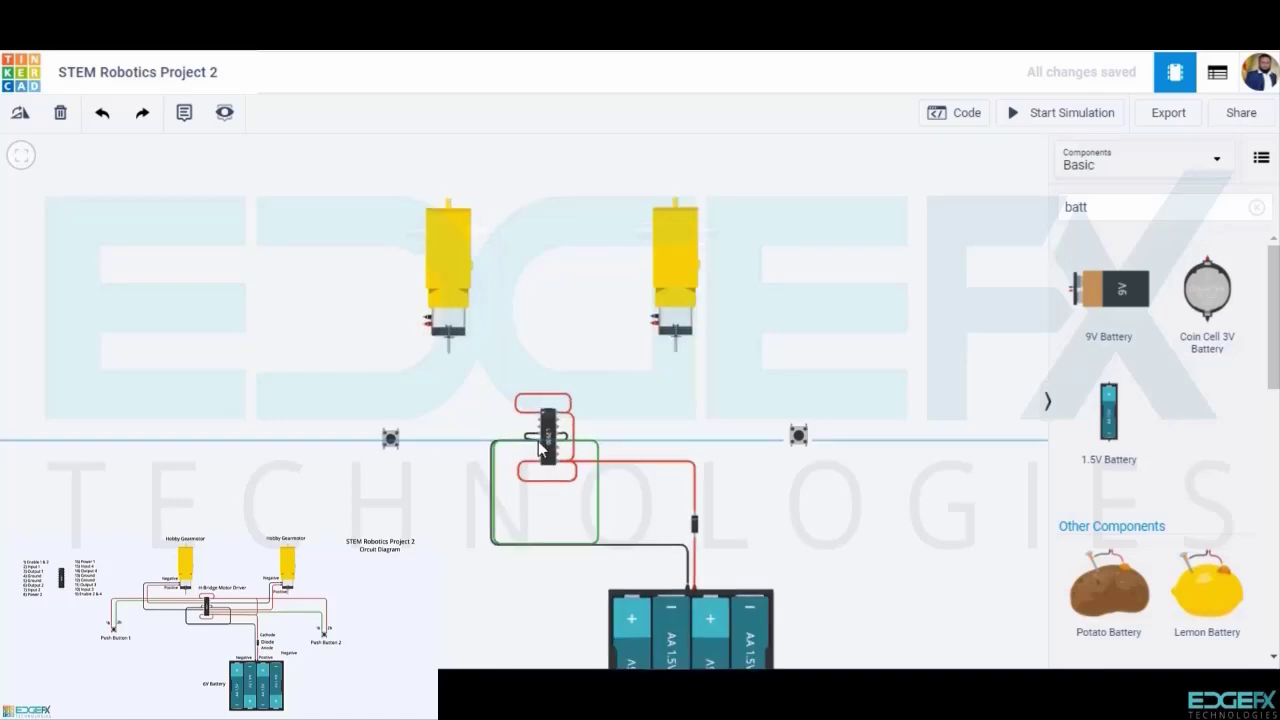
{"action": "scroll", "coordinate": [538, 441], "scroll_direction": "up", "scroll_amount": 2}
{"action": "left_click", "coordinate": [541, 451]}
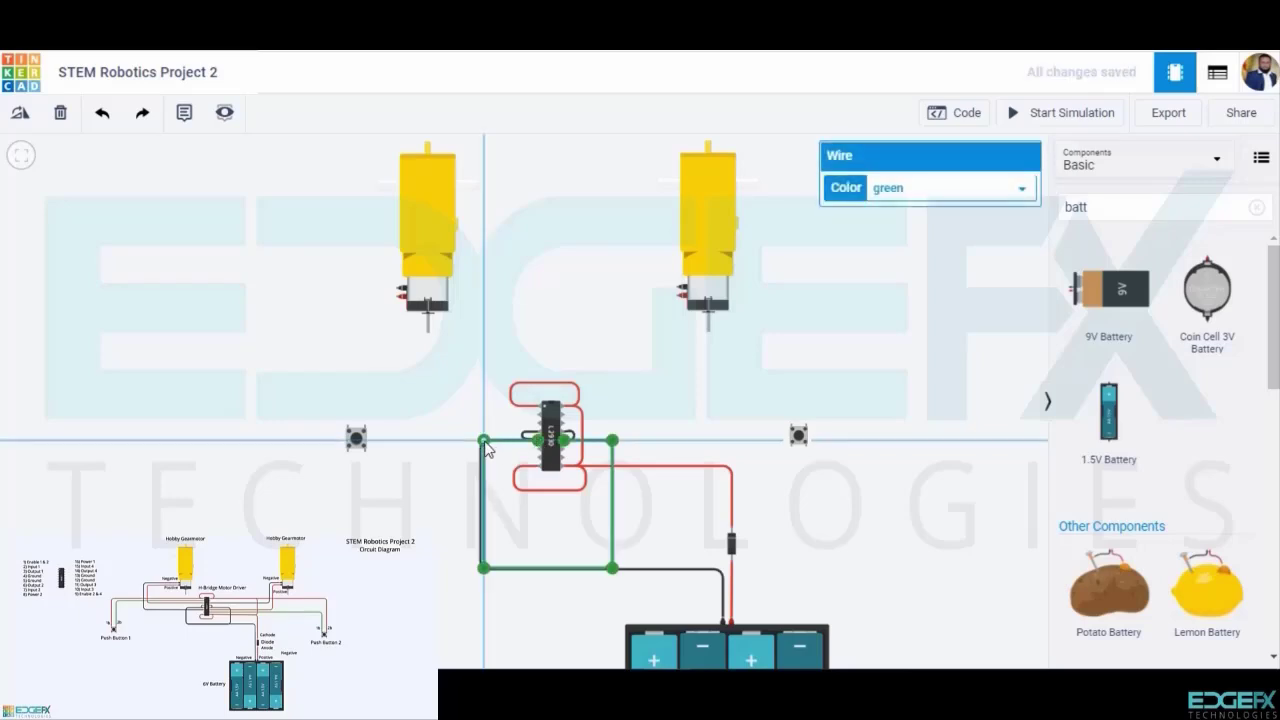
{"action": "left_click", "coordinate": [880, 188]}
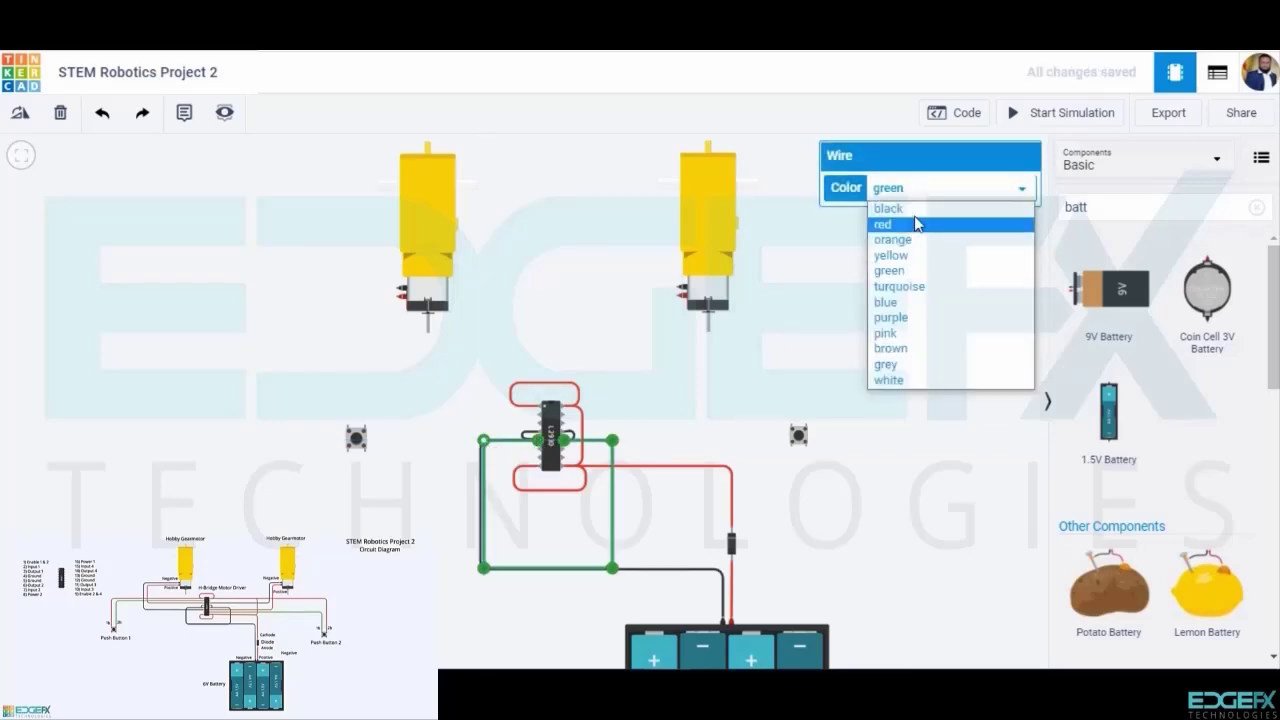
{"action": "left_click", "coordinate": [915, 208]}
{"action": "left_click", "coordinate": [797, 354]}
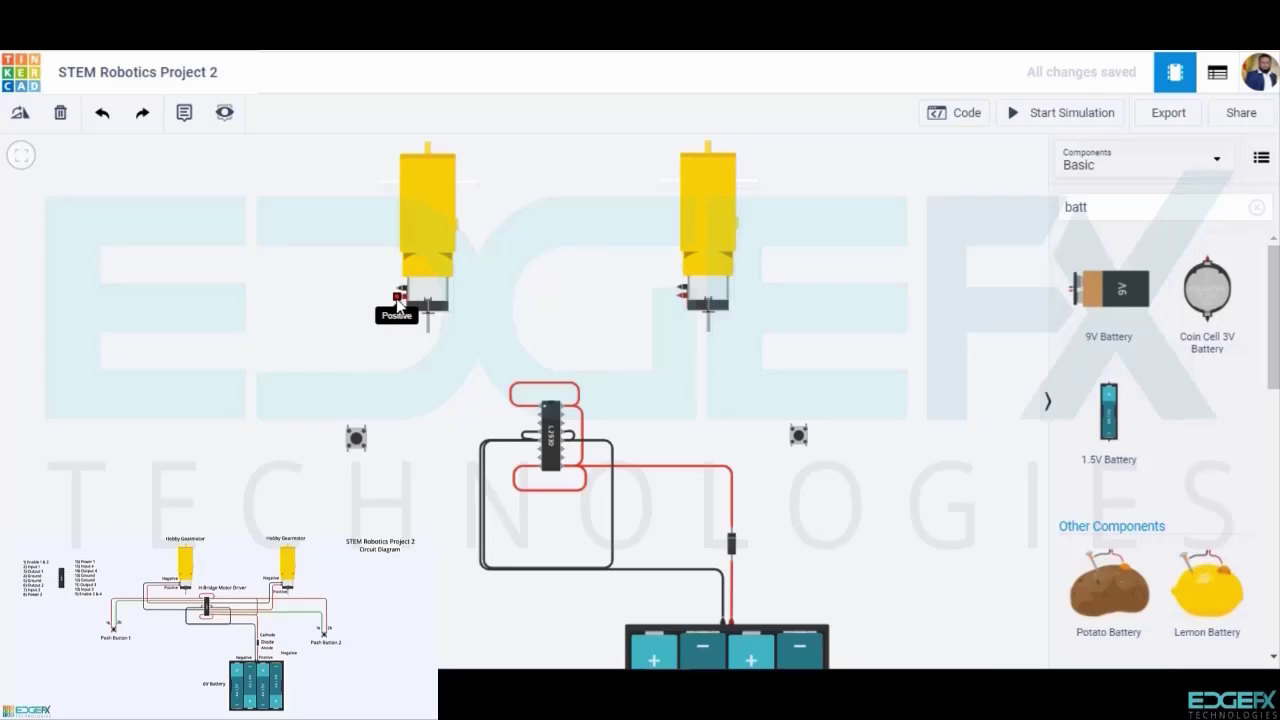
Wire the left gearmotor's positive terminal to the driver's Output 1 pin with a stepped blue wire.
{"action": "left_click", "coordinate": [397, 298]}
{"action": "left_click", "coordinate": [358, 297]}
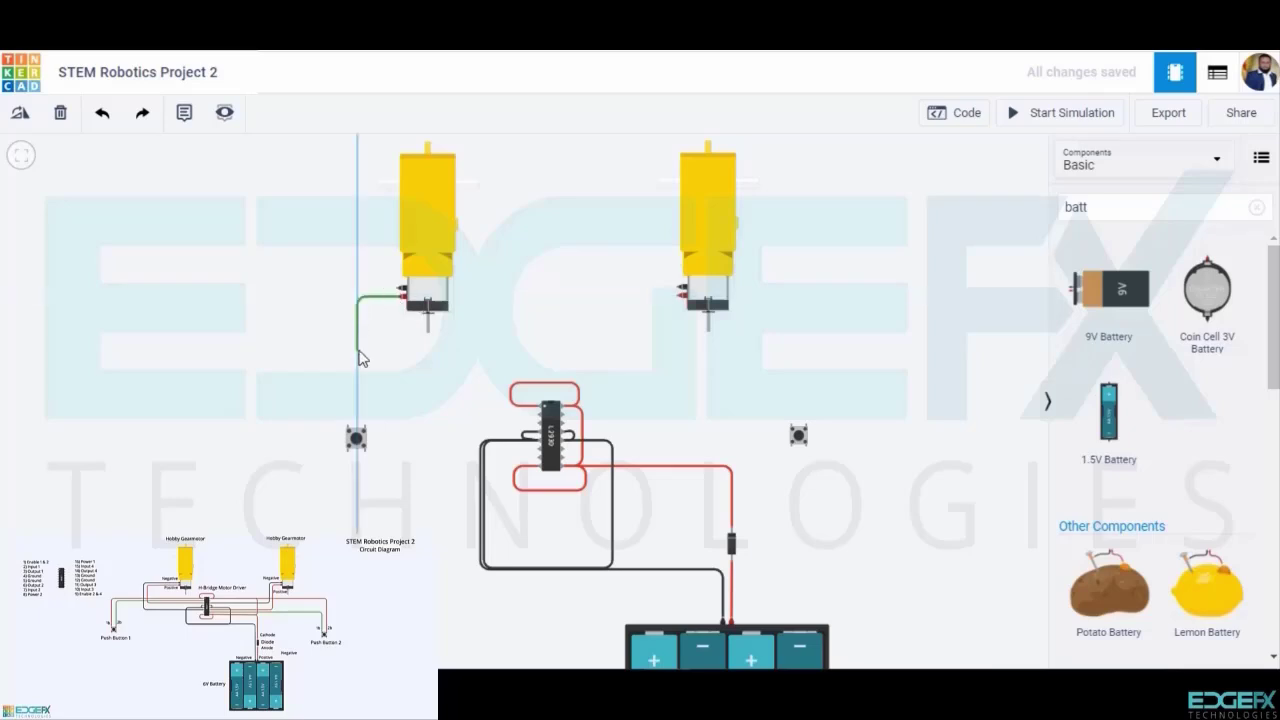
{"action": "left_click", "coordinate": [358, 371]}
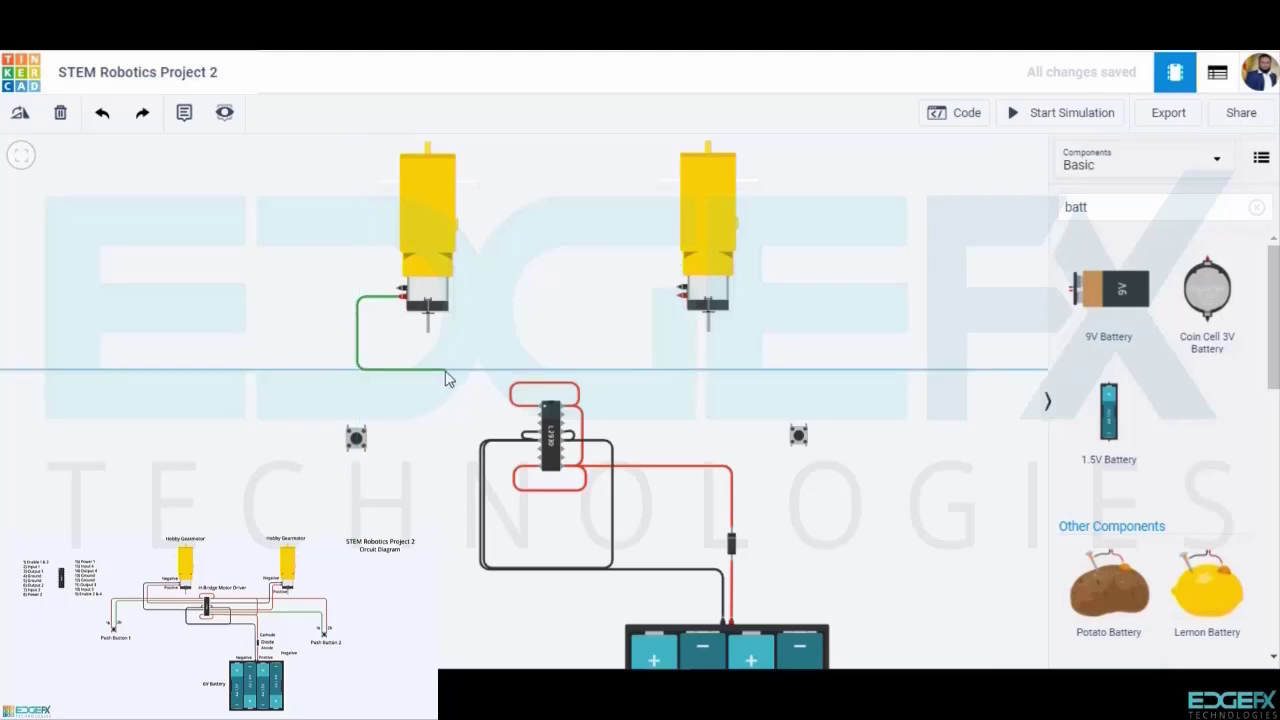
{"action": "left_click", "coordinate": [444, 371]}
{"action": "left_click", "coordinate": [445, 419]}
{"action": "left_click", "coordinate": [512, 423]}
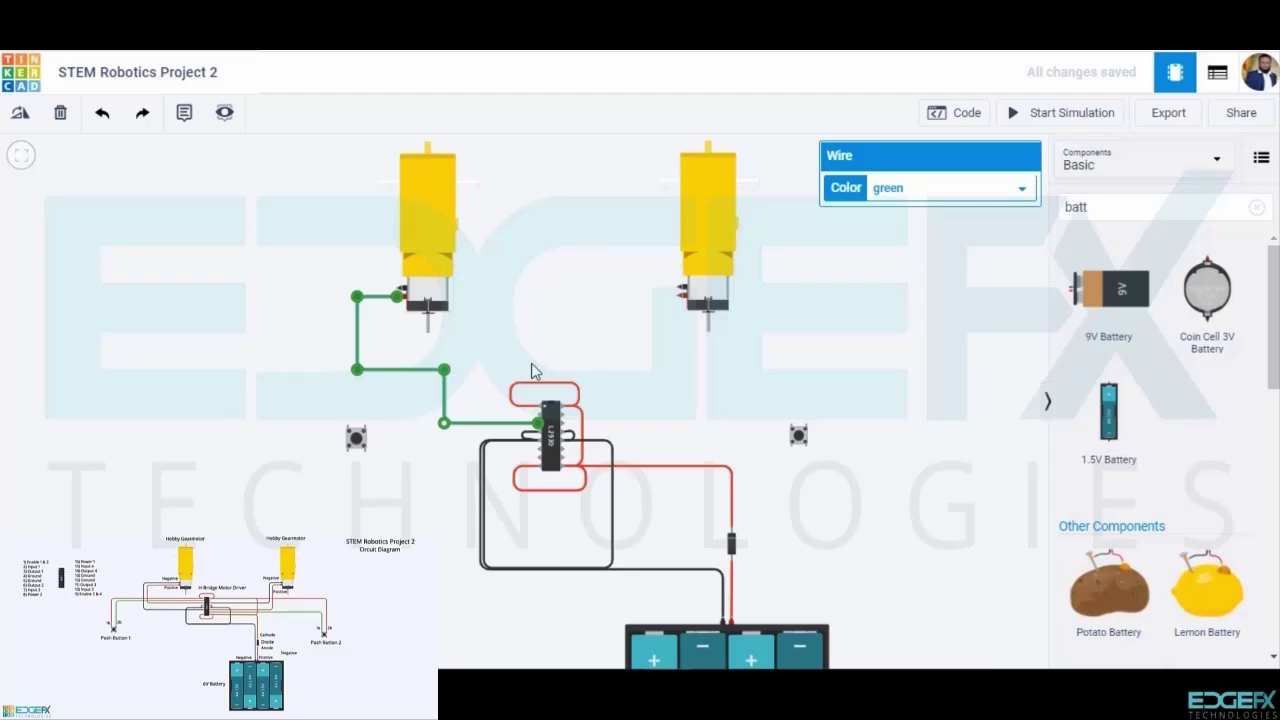
{"action": "left_click", "coordinate": [944, 198]}
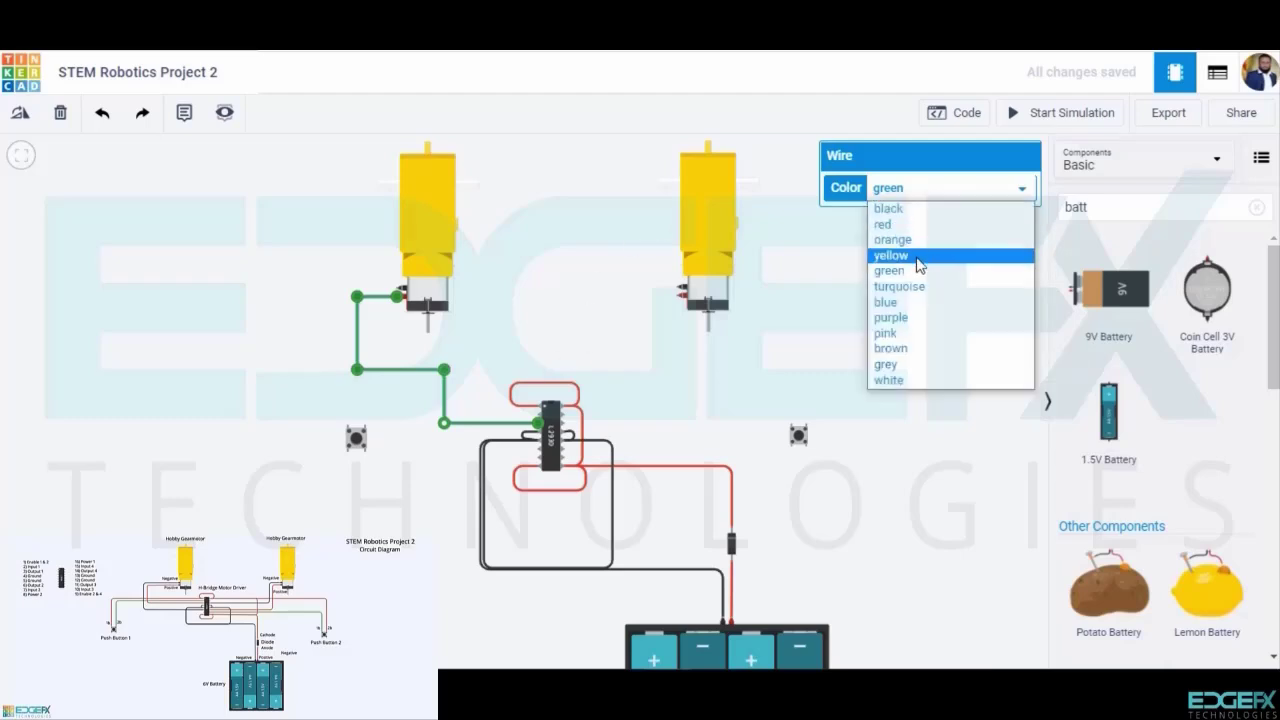
{"action": "left_click", "coordinate": [886, 302]}
{"action": "left_click", "coordinate": [448, 330]}
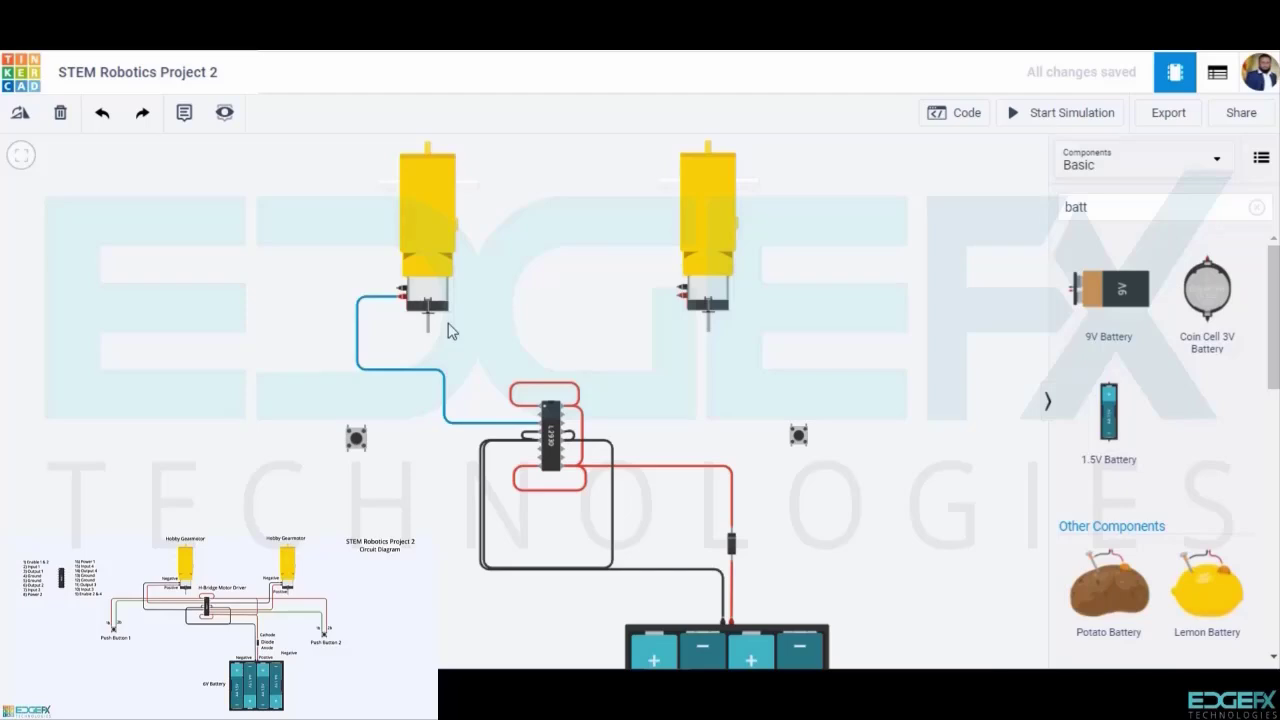
Wire the left gearmotor's negative terminal to the driver's Output 2 pin with a purple wire running beside the blue one.
{"action": "left_click", "coordinate": [402, 289]}
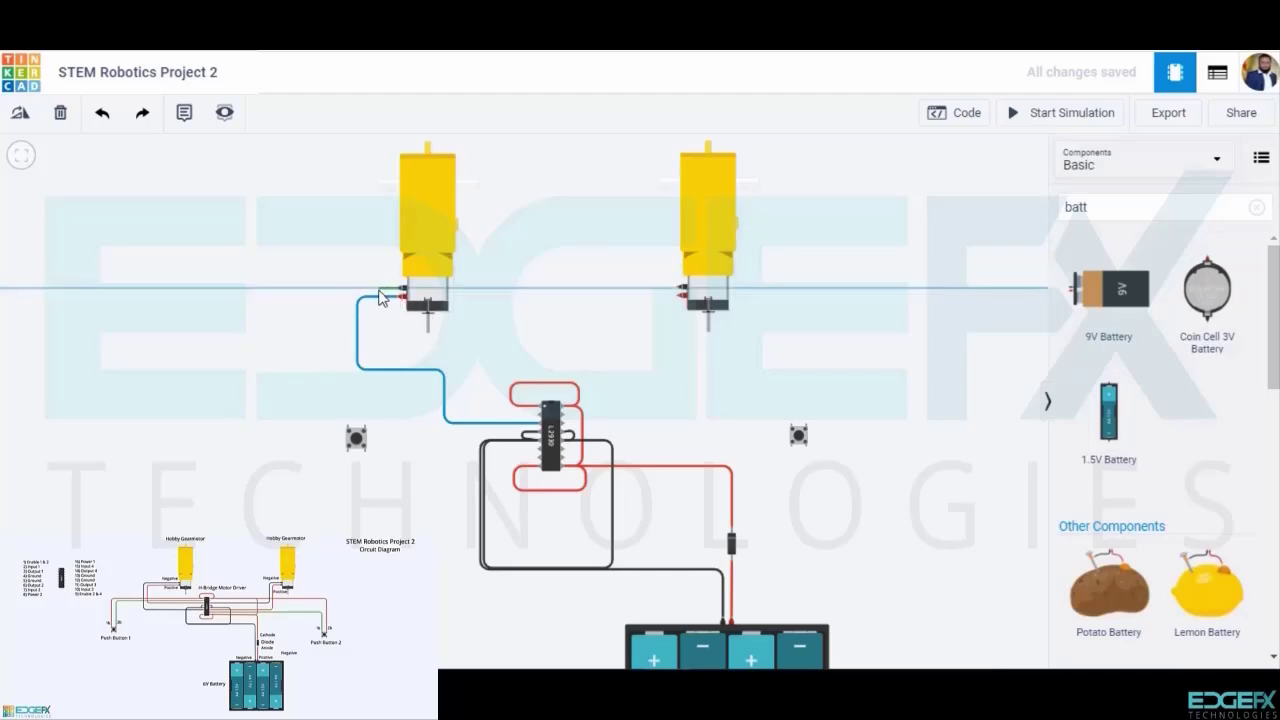
{"action": "left_click", "coordinate": [369, 291]}
{"action": "left_click", "coordinate": [432, 375]}
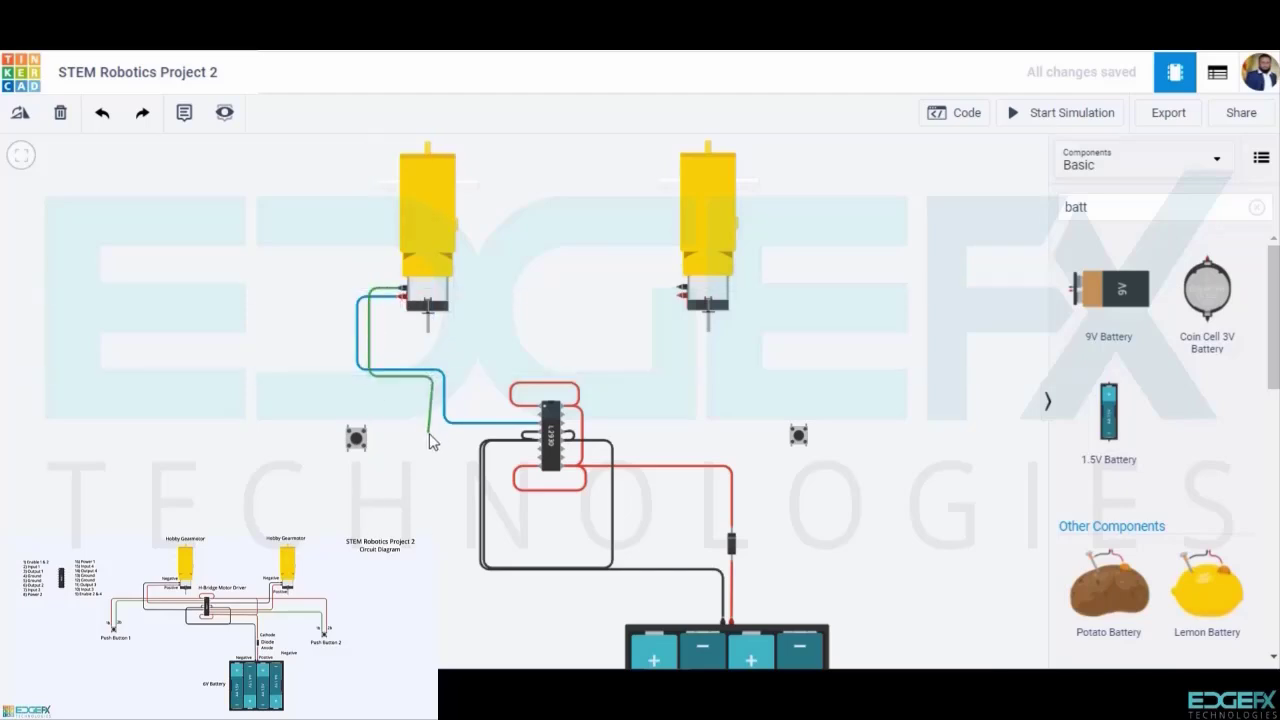
{"action": "left_click", "coordinate": [432, 448]}
{"action": "left_click", "coordinate": [538, 449]}
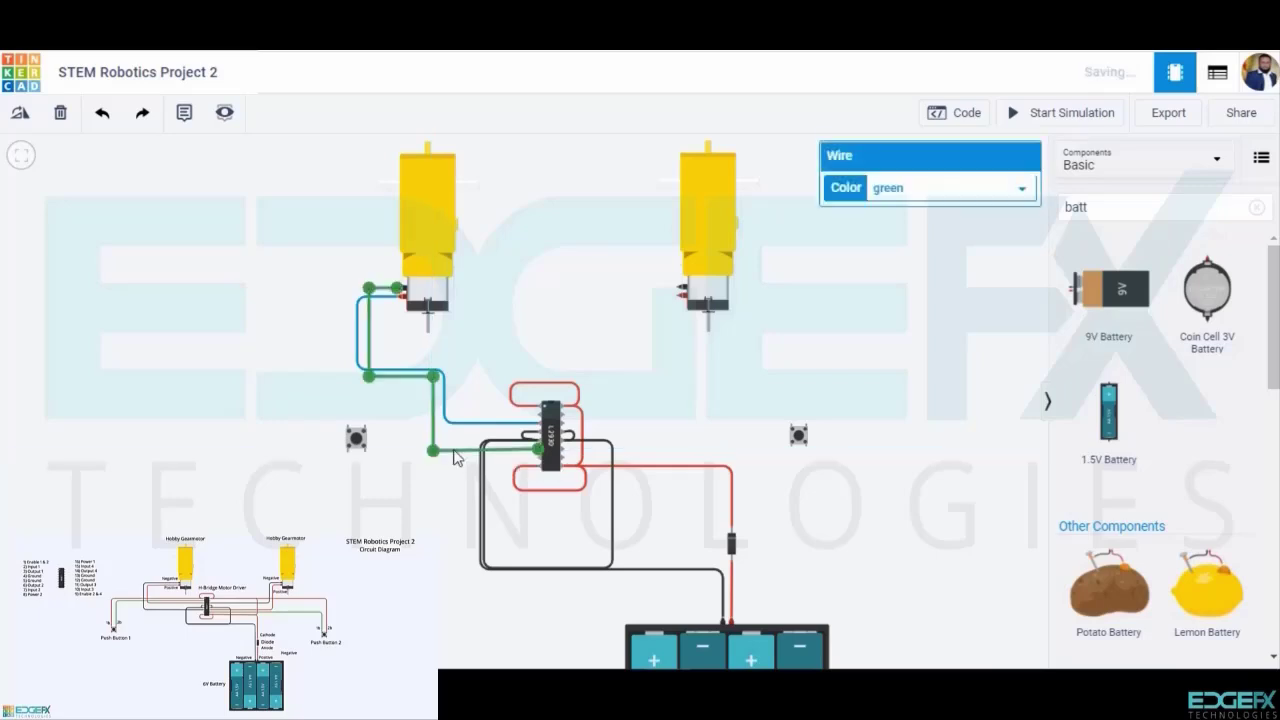
{"action": "left_click", "coordinate": [910, 190]}
{"action": "left_click", "coordinate": [914, 318]}
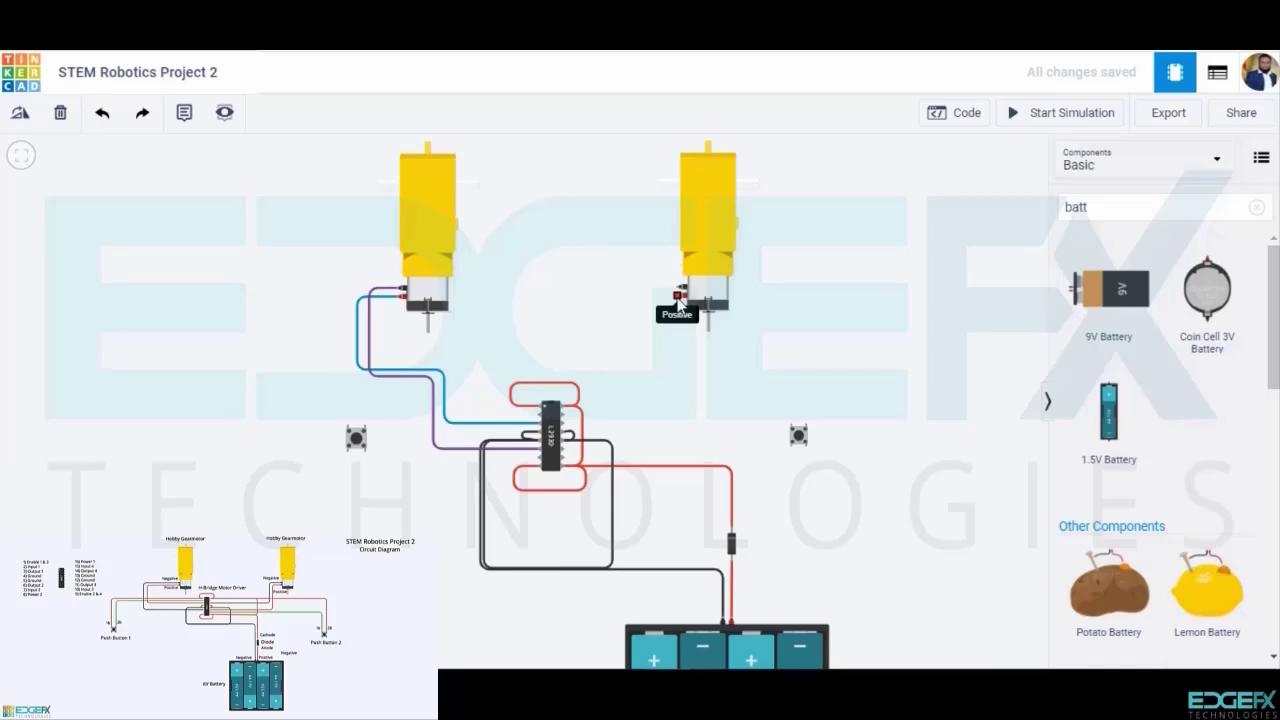
Wire the right gearmotor's positive terminal to the driver's Output 3 pin with a squared-off blue wire.
{"action": "left_click", "coordinate": [678, 298]}
{"action": "left_click", "coordinate": [651, 297]}
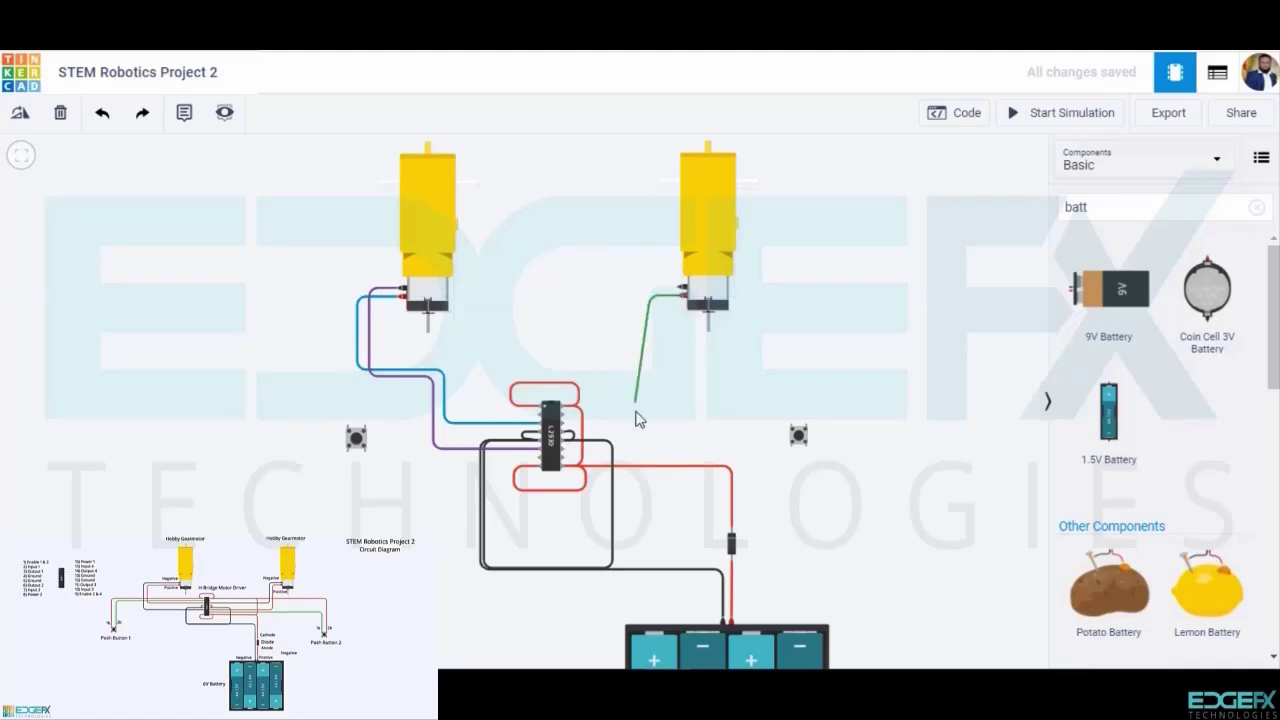
{"action": "left_click", "coordinate": [651, 448]}
{"action": "left_click", "coordinate": [566, 448]}
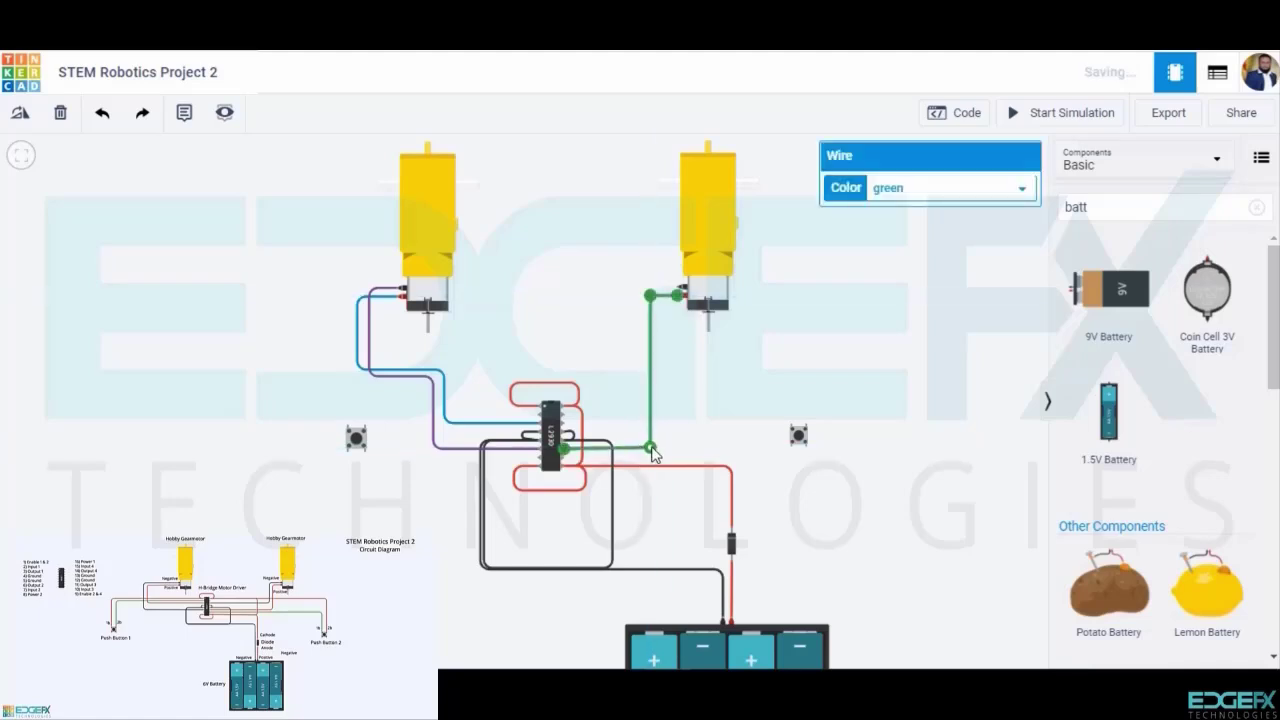
{"action": "left_click", "coordinate": [915, 188]}
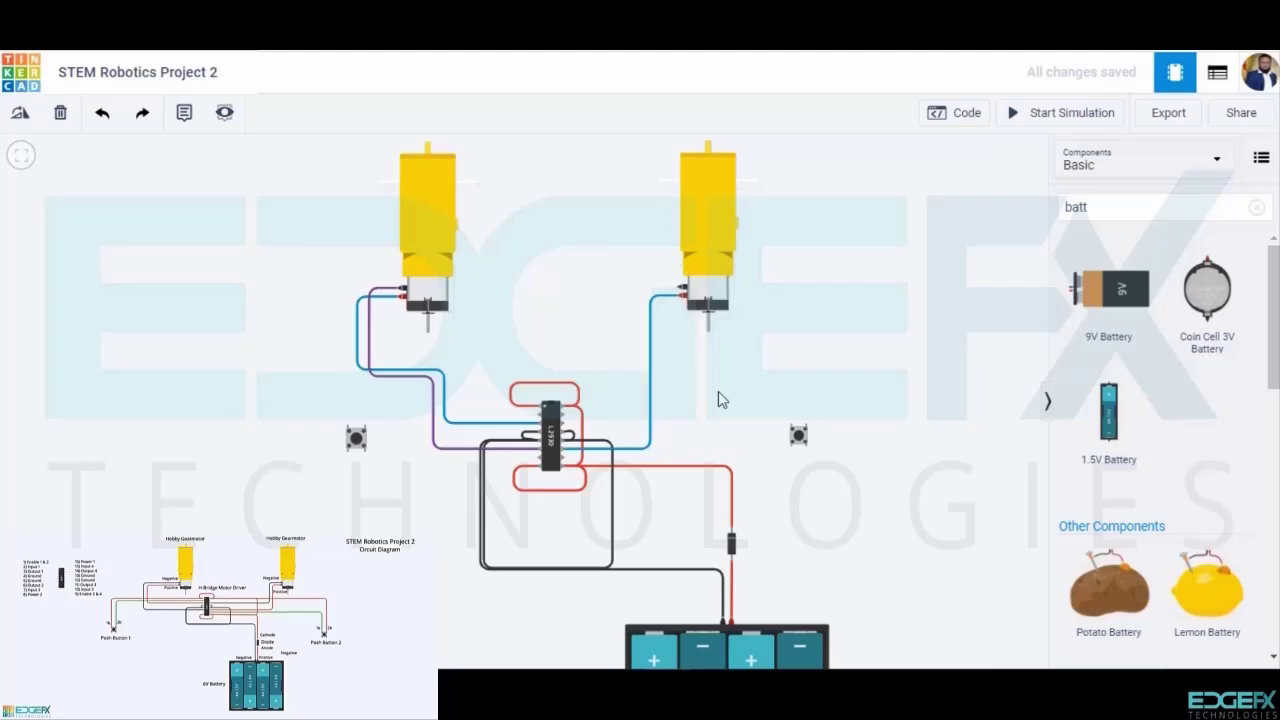
Wire the right gearmotor's negative terminal to the driver's Output 4 pin with a squared-off purple wire.
{"action": "left_click", "coordinate": [681, 288]}
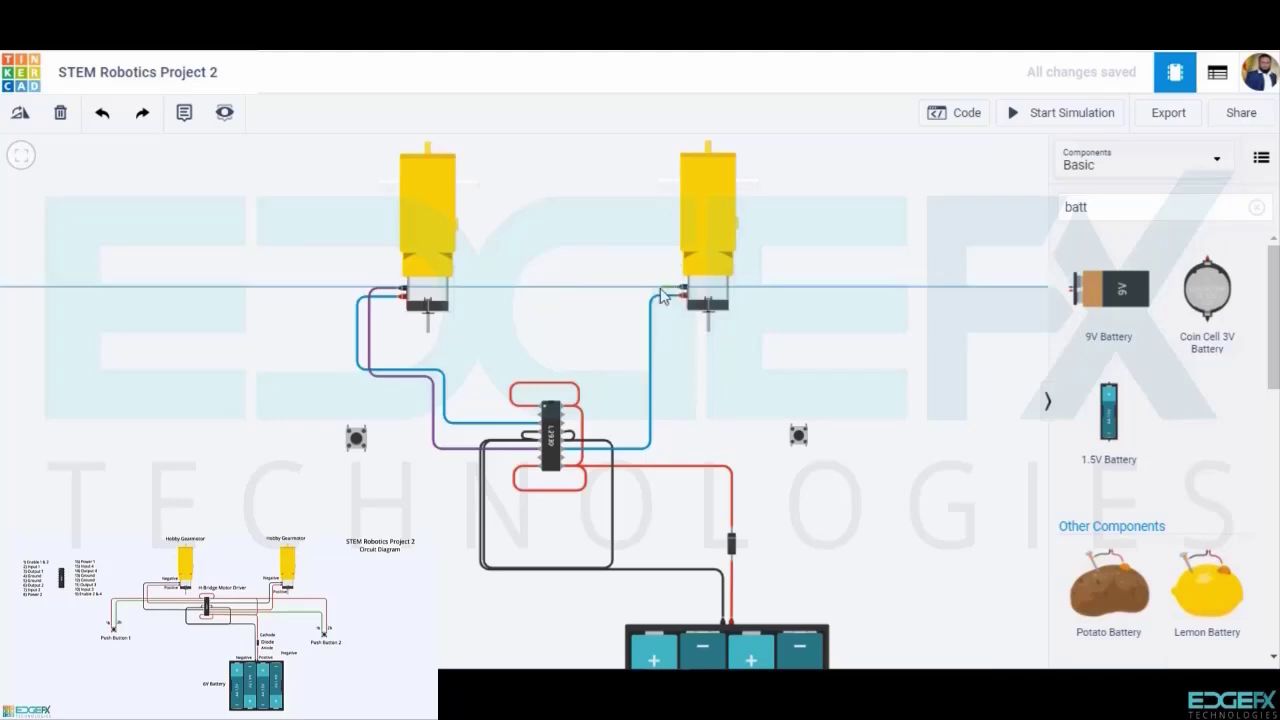
{"action": "left_click", "coordinate": [641, 288]}
{"action": "left_click", "coordinate": [641, 407]}
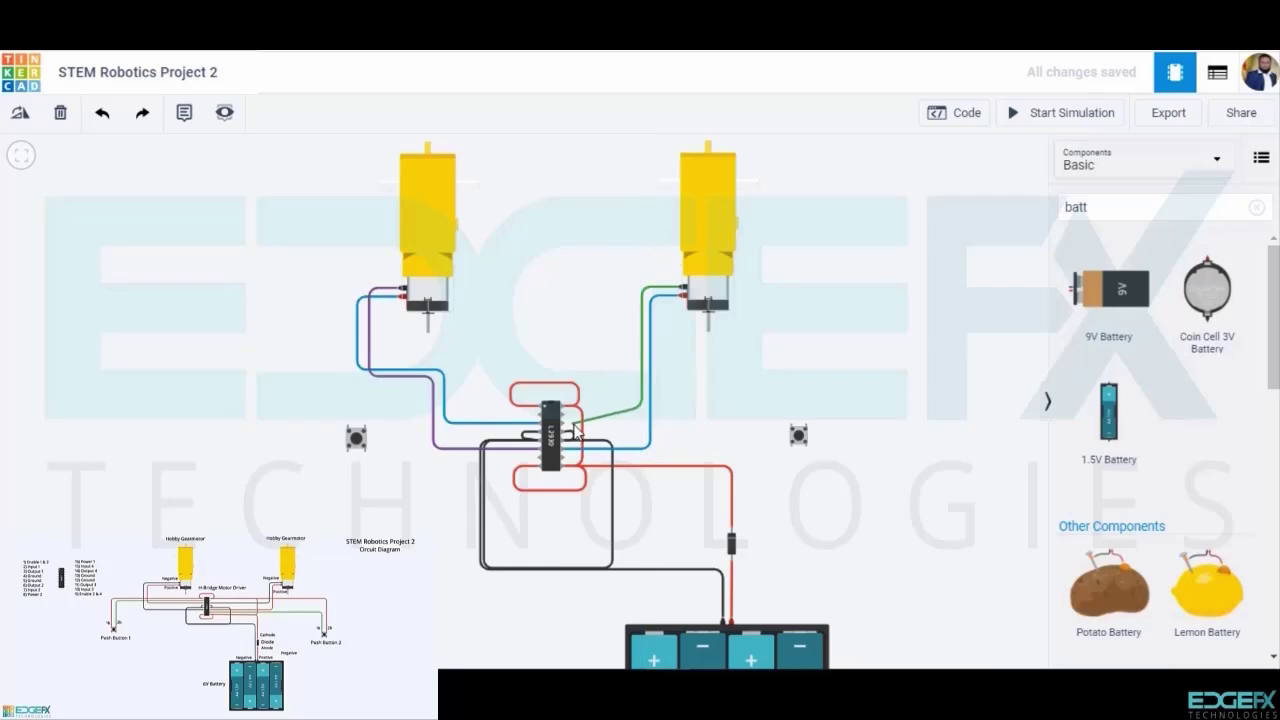
{"action": "left_click", "coordinate": [565, 423]}
{"action": "left_click", "coordinate": [930, 188]}
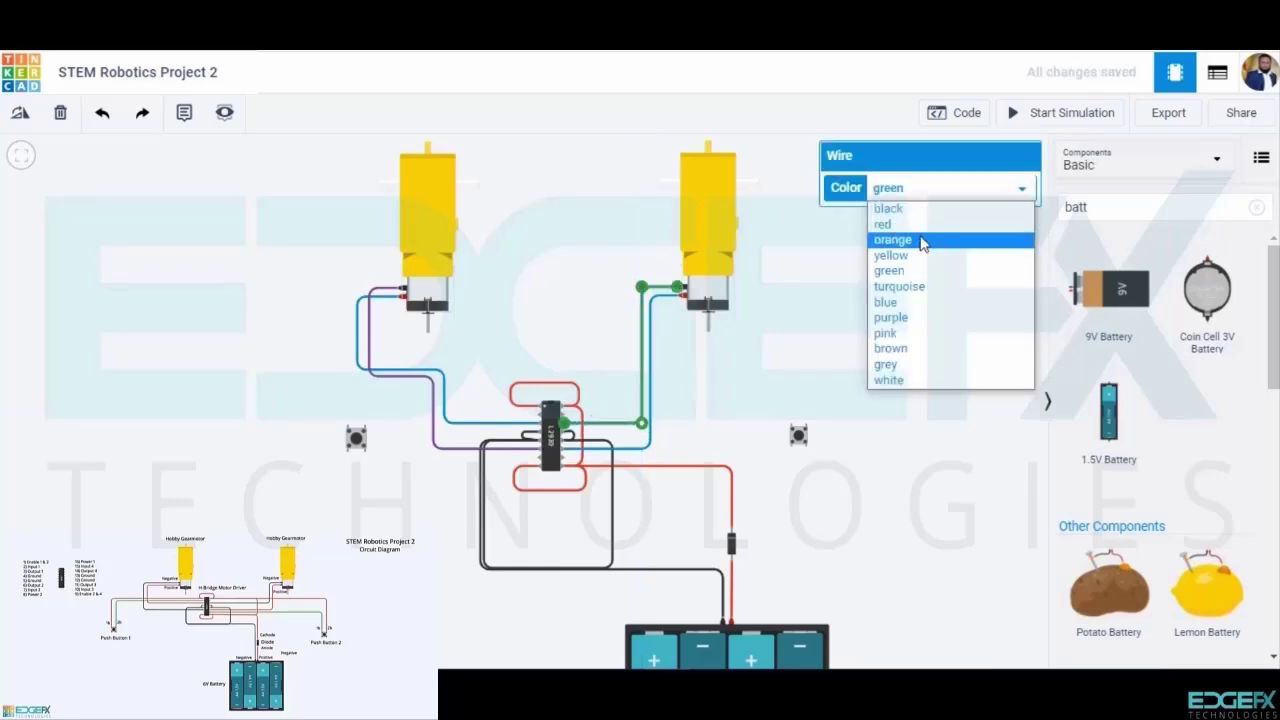
{"action": "left_click", "coordinate": [900, 320]}
{"action": "left_click", "coordinate": [742, 377]}
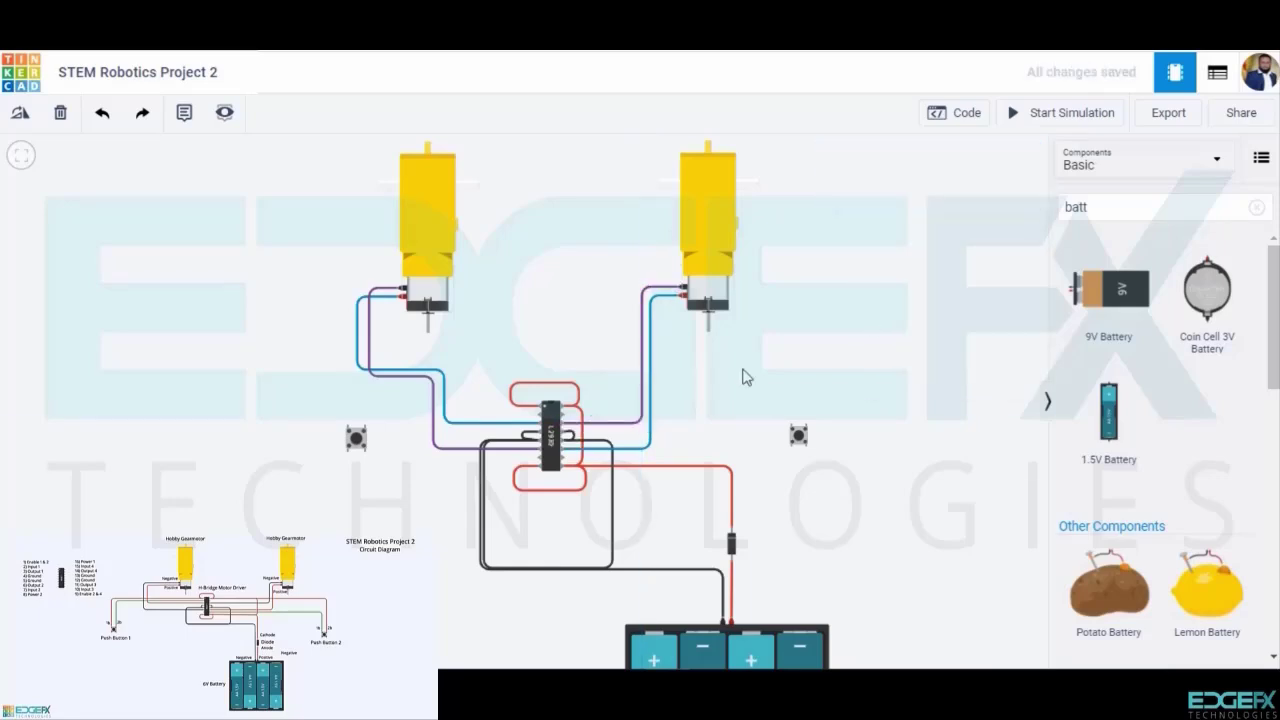
Connect the left pushbutton's upper left terminal to the driver's Enable 1 & 2 pin with a red wire.
{"action": "left_click", "coordinate": [348, 428]}
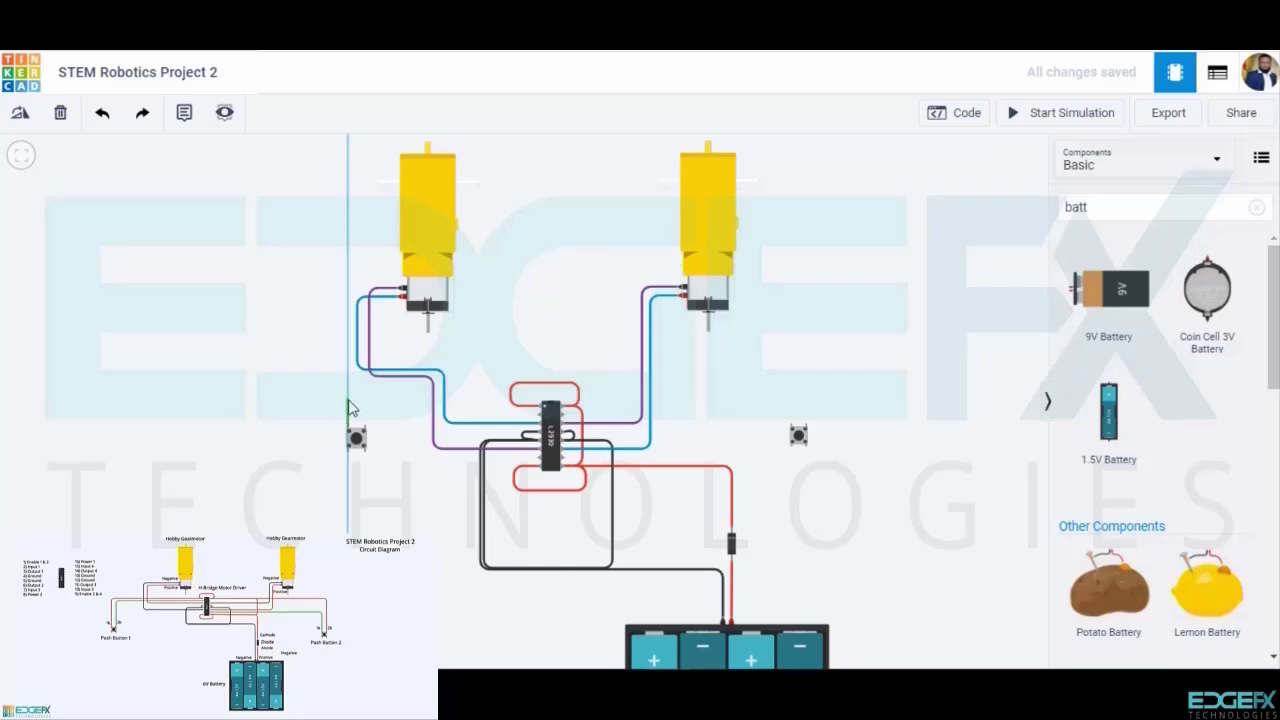
{"action": "left_click", "coordinate": [542, 410]}
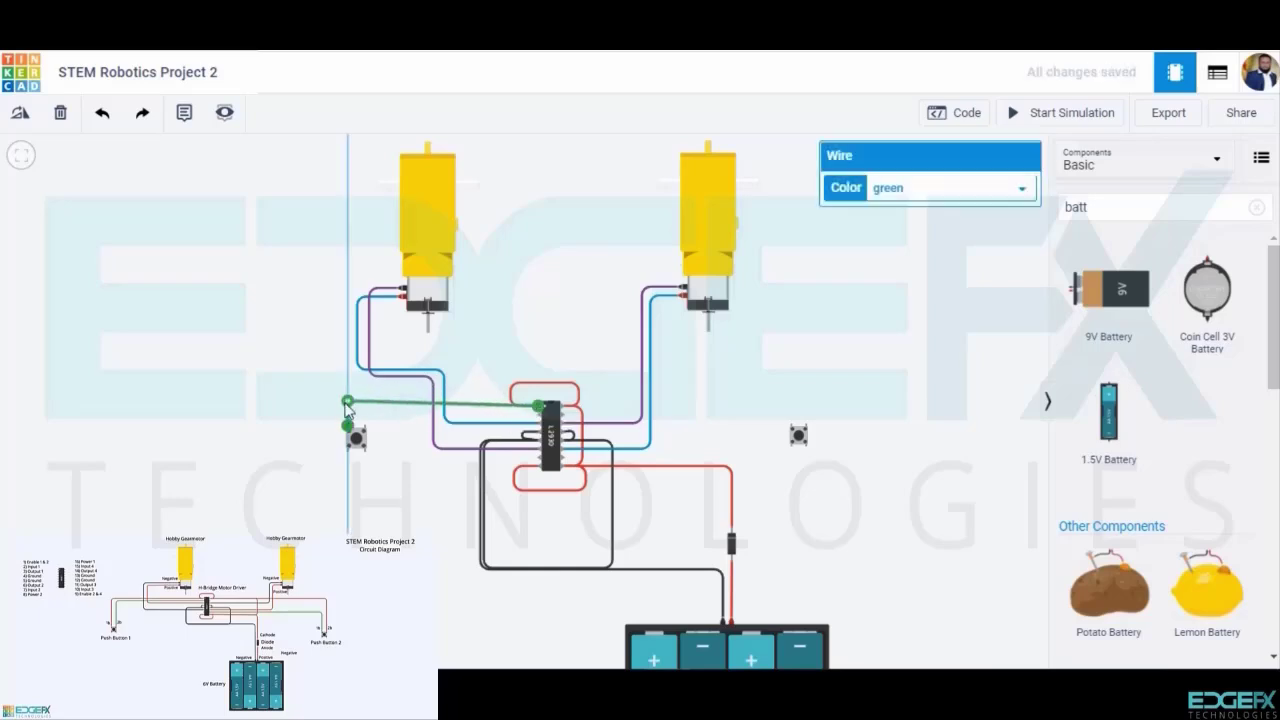
{"action": "left_click", "coordinate": [924, 193]}
{"action": "left_click", "coordinate": [880, 340]}
{"action": "left_click", "coordinate": [466, 440]}
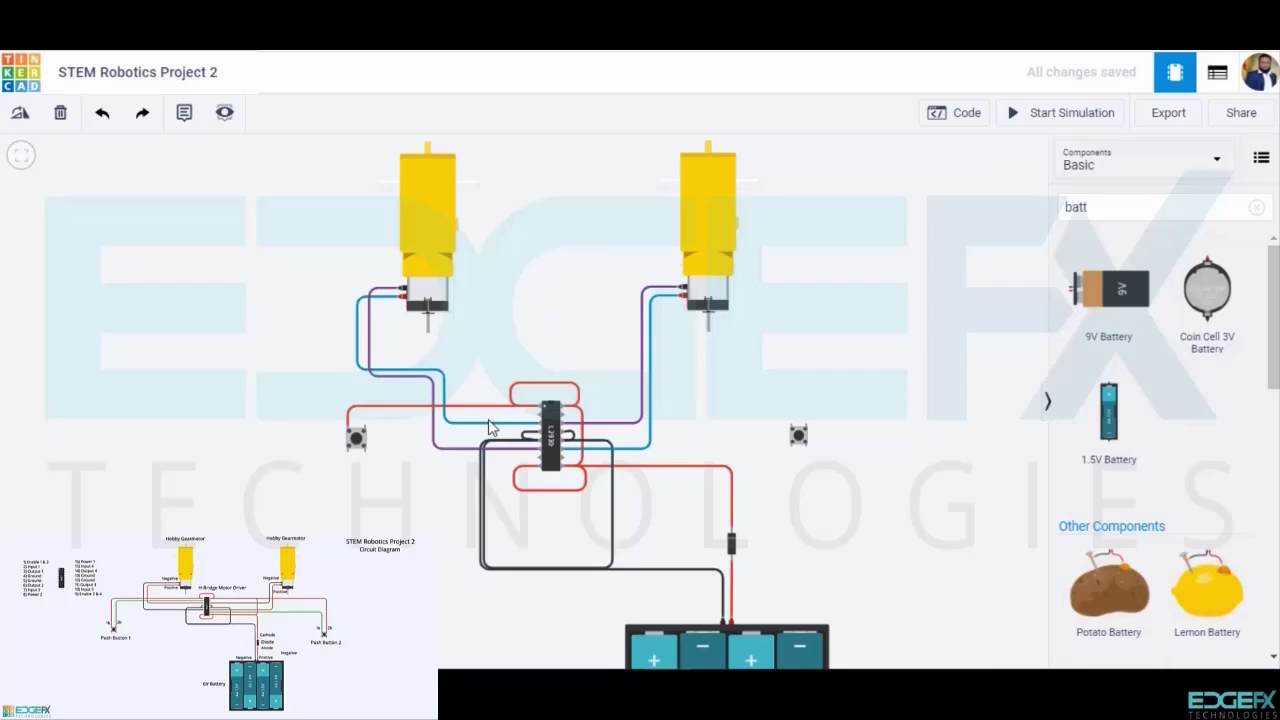
Connect the left pushbutton's upper right terminal to the driver's Input 1 pin with a green wire.
{"action": "left_click", "coordinate": [364, 430]}
{"action": "left_click", "coordinate": [544, 418]}
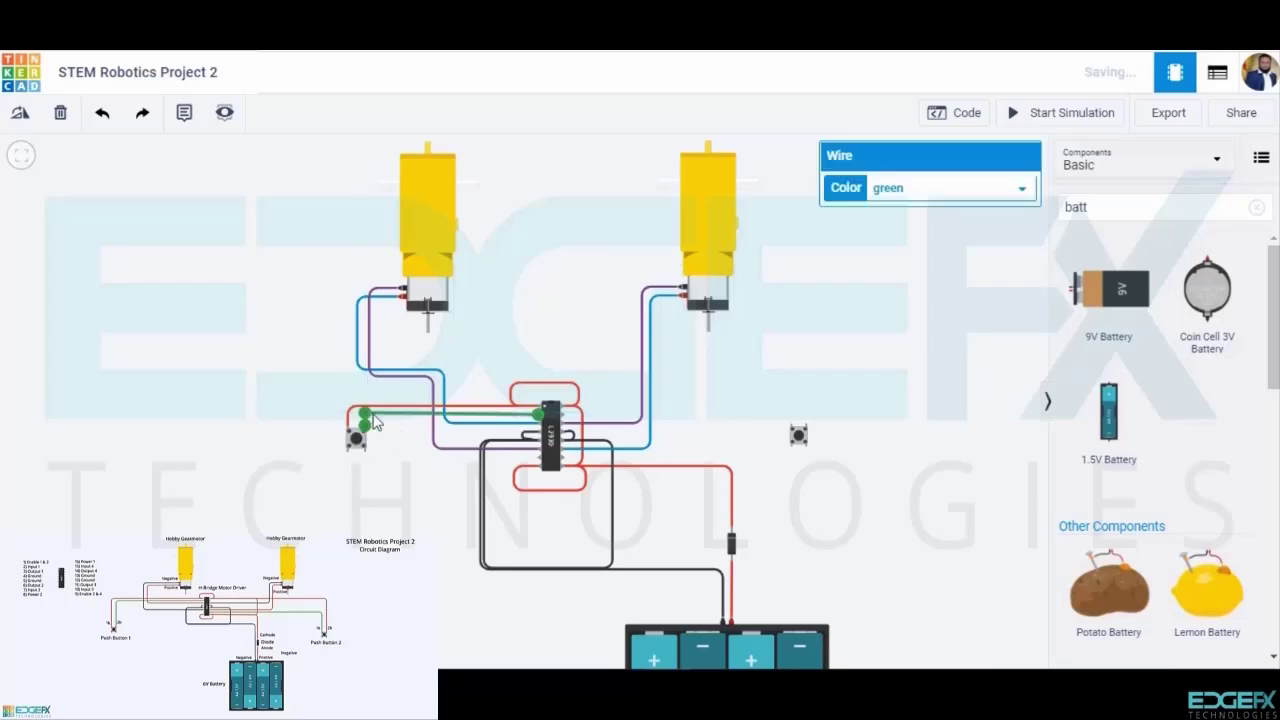
{"action": "left_click", "coordinate": [403, 462]}
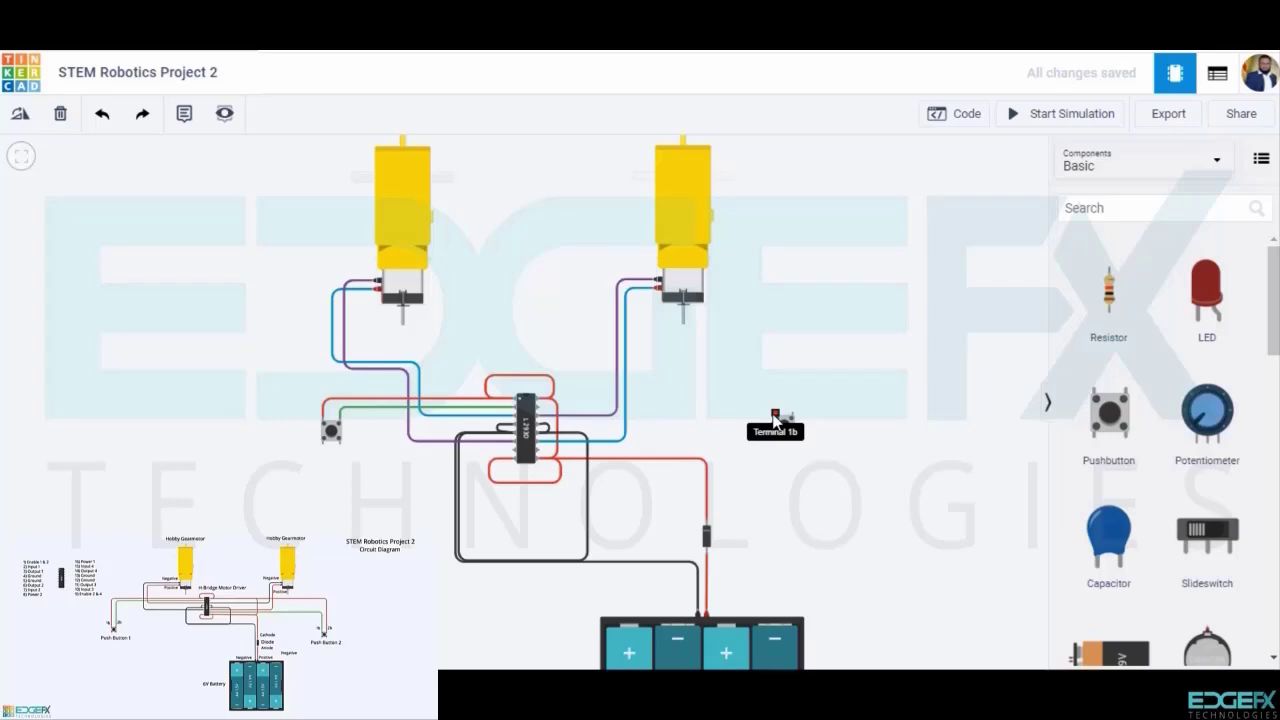
Connect Terminal 1b of the right pushbutton to the driver's Input 3 pin with a stepped green wire and straighten its bend.
{"action": "left_click", "coordinate": [774, 414]}
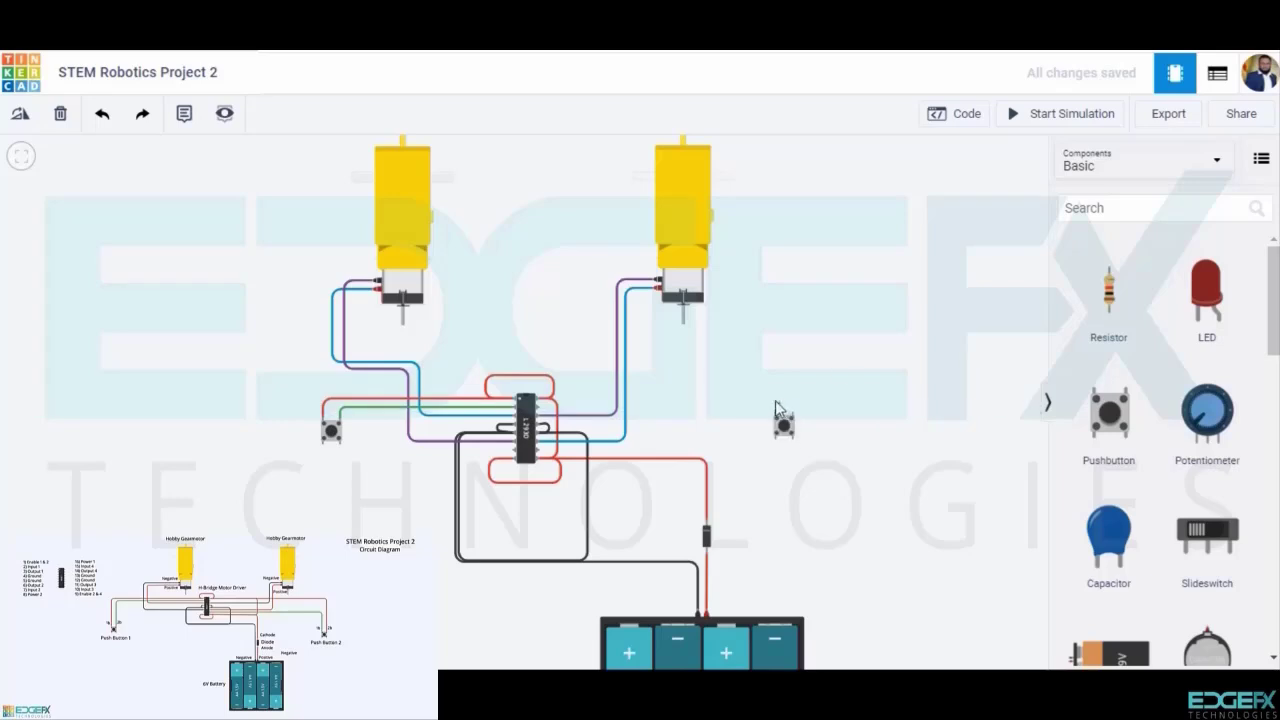
{"action": "left_click", "coordinate": [775, 401]}
{"action": "left_click", "coordinate": [702, 401]}
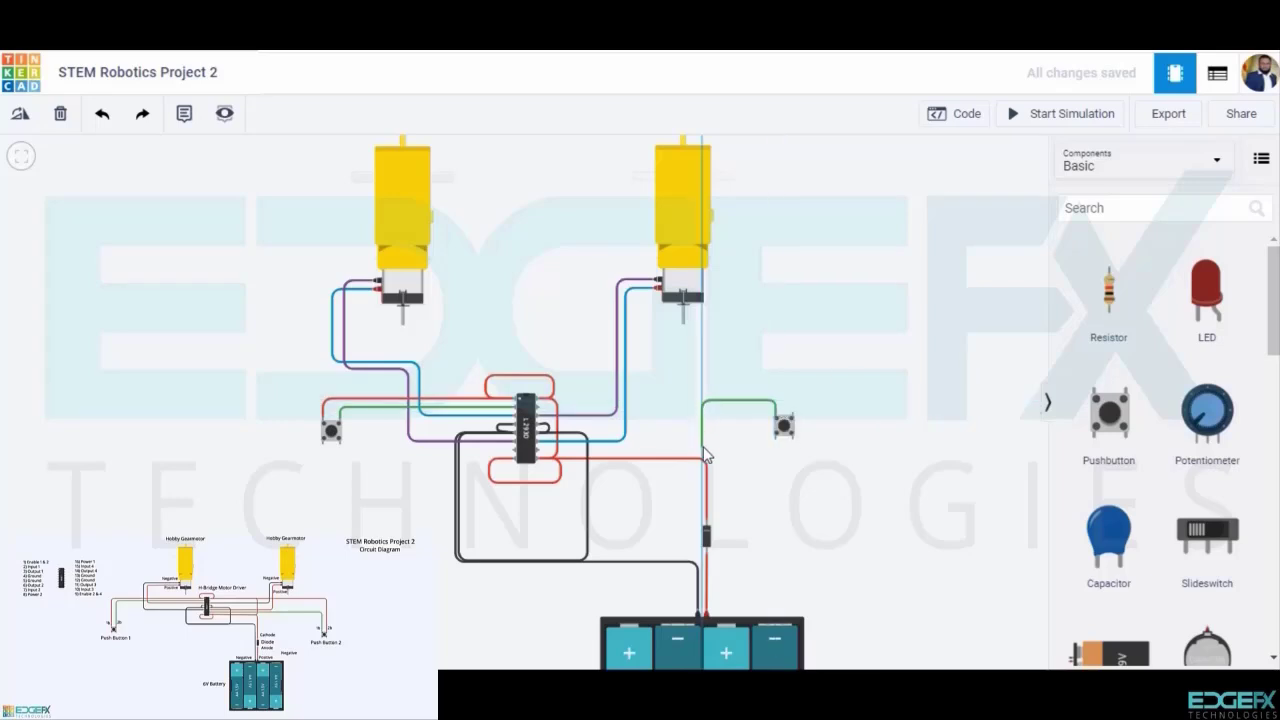
{"action": "left_click", "coordinate": [702, 446]}
{"action": "left_click", "coordinate": [540, 450]}
{"action": "left_click_drag", "start_coordinate": [702, 446], "coordinate": [702, 450]}
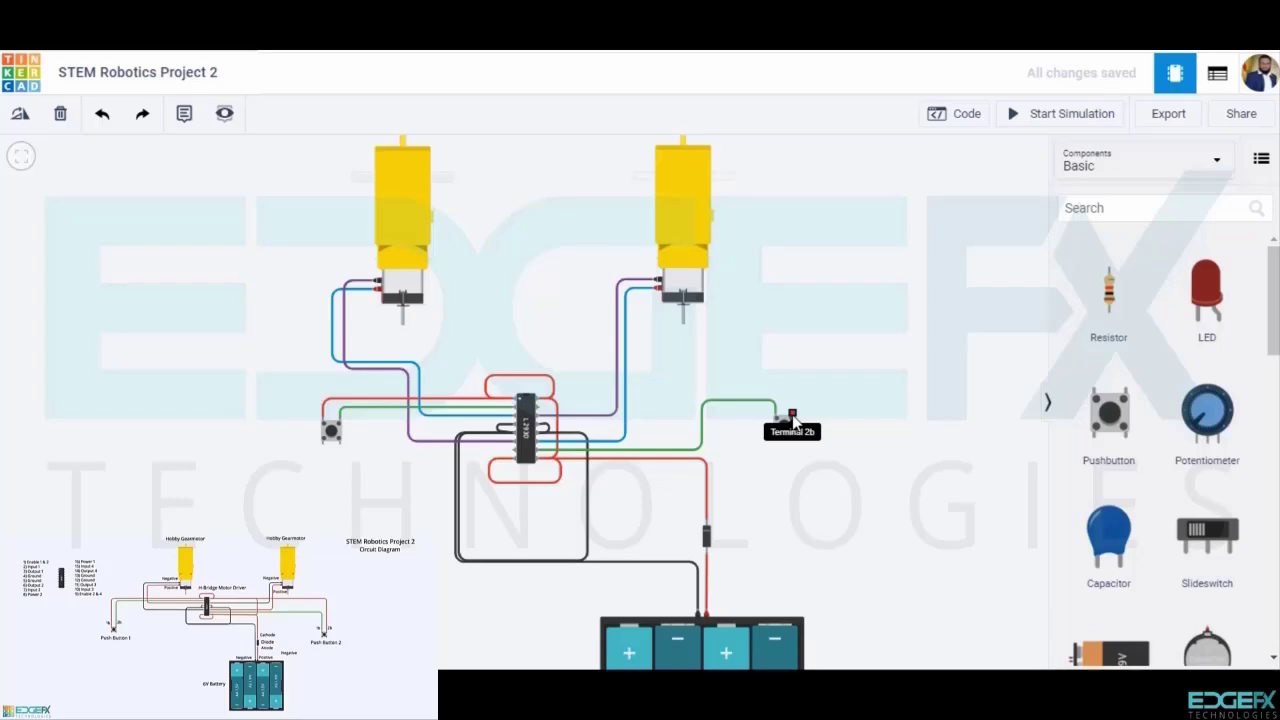
Connect Terminal 2b of the right pushbutton to the driver's upper right Power 1 pin with a stepped red wire.
{"action": "left_click", "coordinate": [793, 418]}
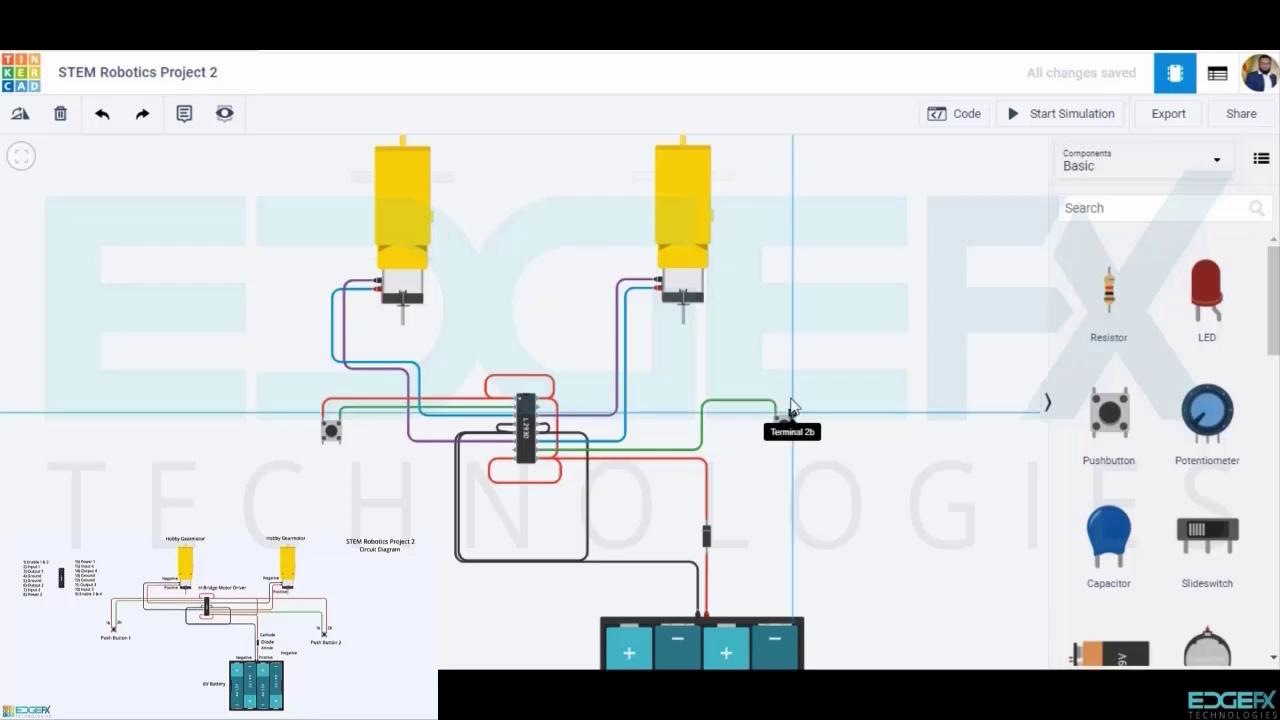
{"action": "left_click", "coordinate": [793, 381]}
{"action": "left_click", "coordinate": [689, 380]}
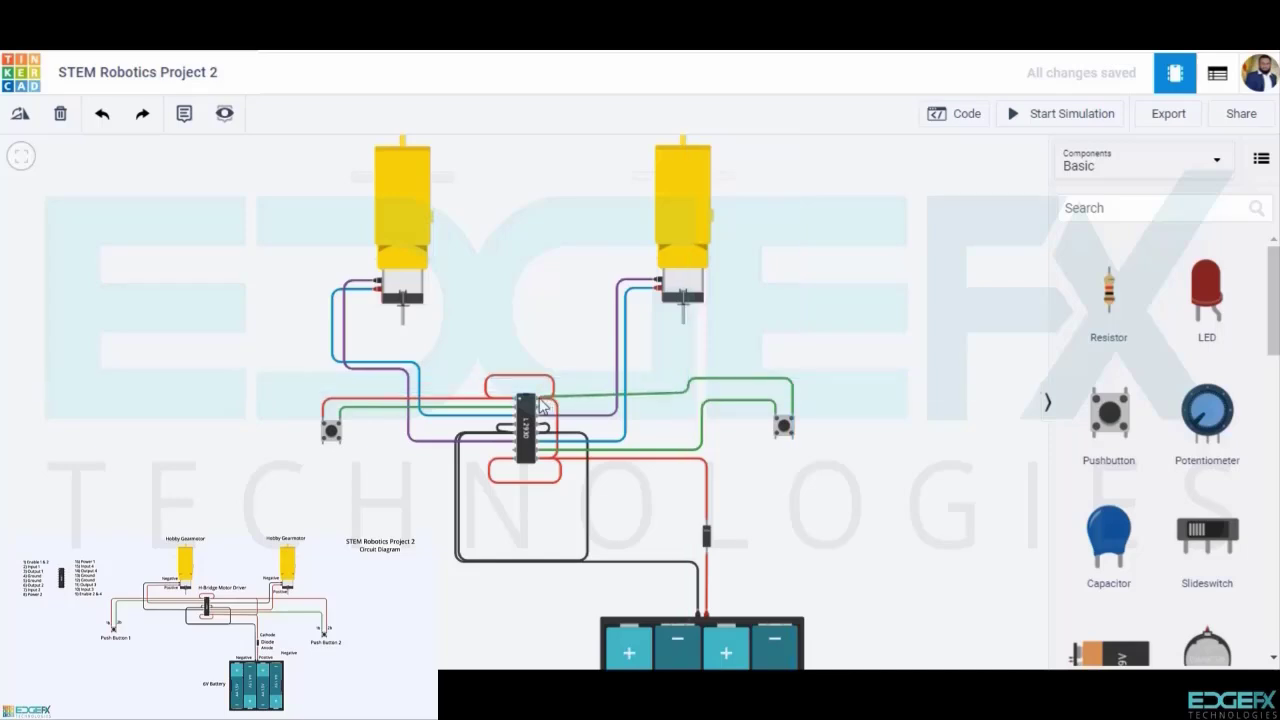
{"action": "left_click", "coordinate": [540, 399]}
{"action": "left_click", "coordinate": [937, 196]}
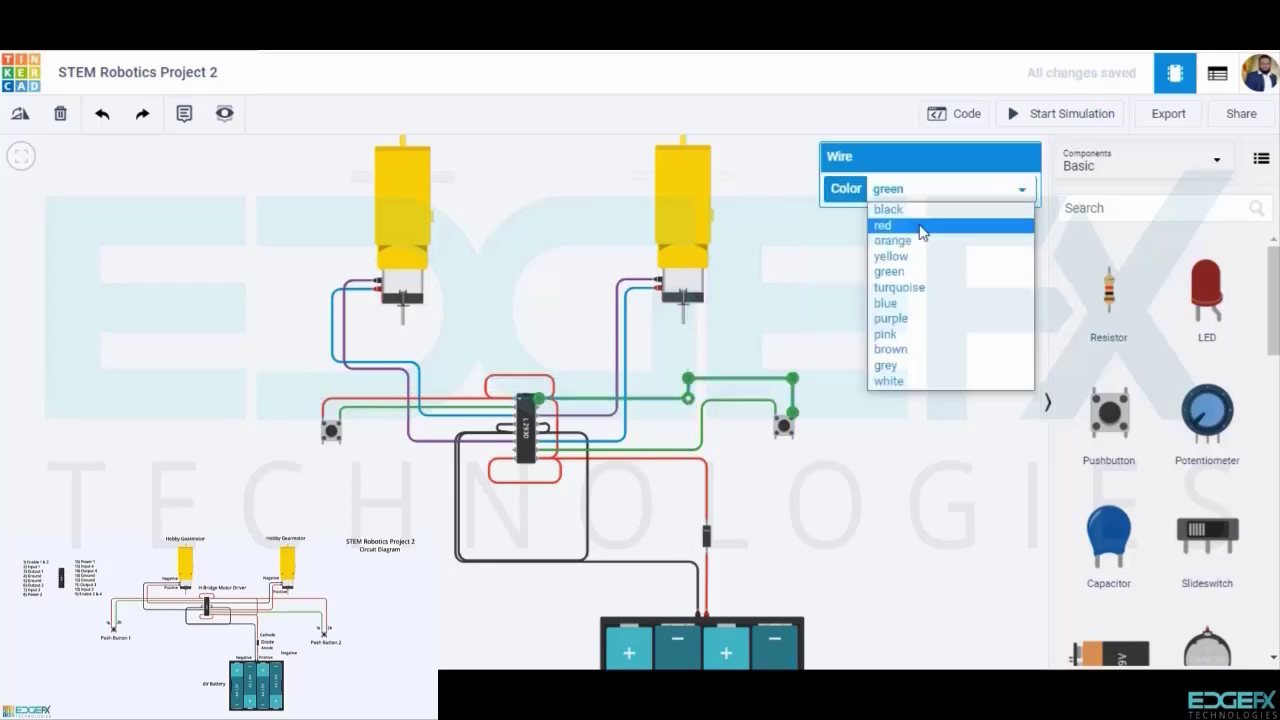
{"action": "left_click", "coordinate": [920, 224]}
{"action": "left_click", "coordinate": [737, 362]}
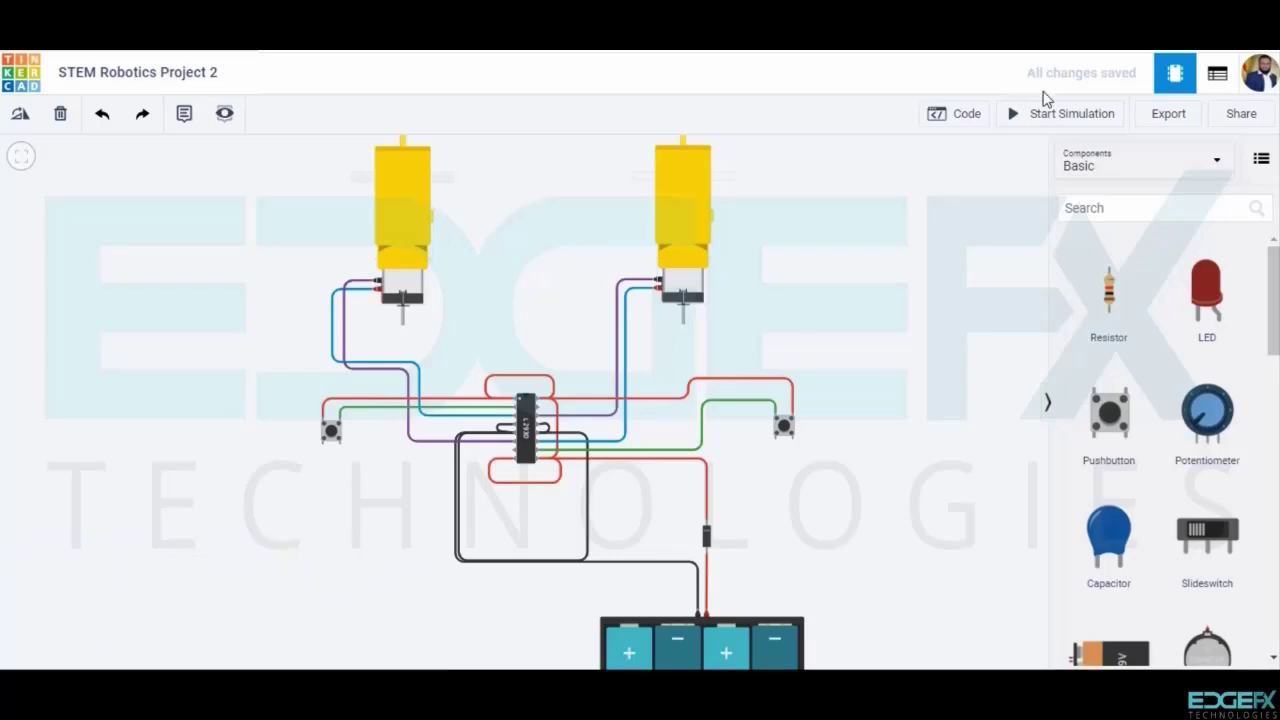
Run the simulation and test both motors by actuating the left pushbutton and the right pushbutton in turn.
{"action": "left_click", "coordinate": [1038, 123]}
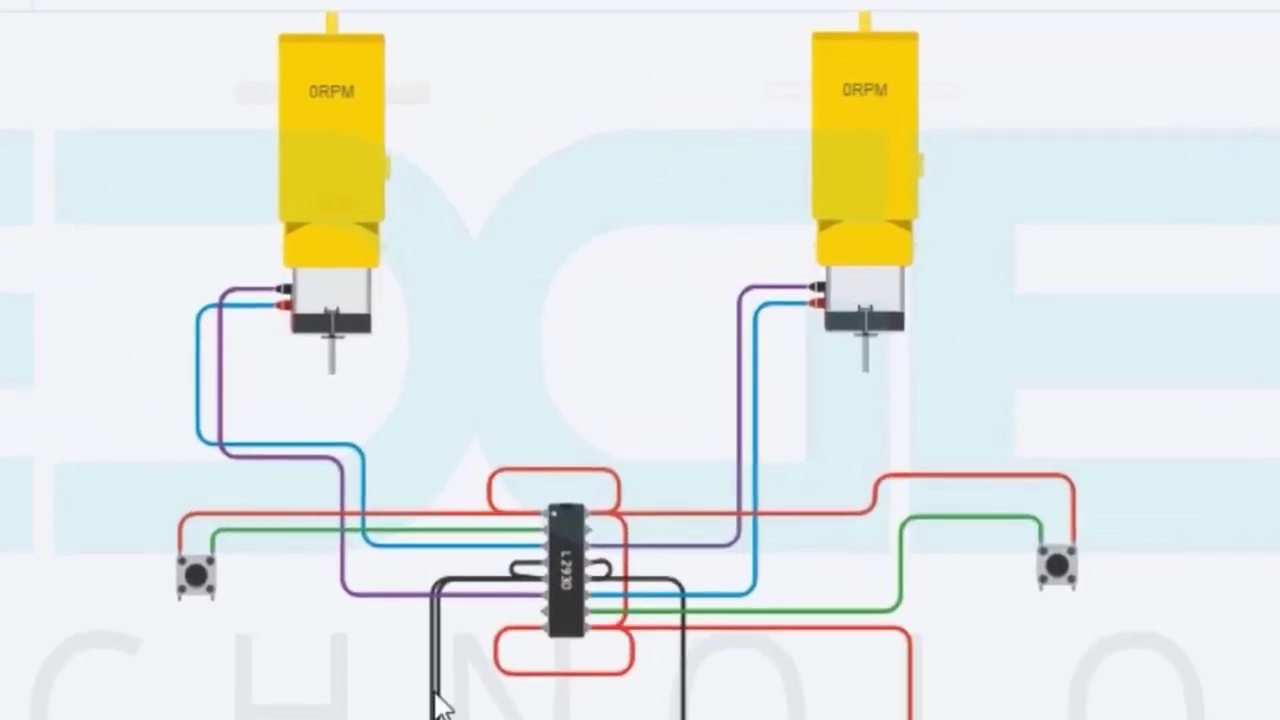
{"action": "left_click", "coordinate": [199, 574]}
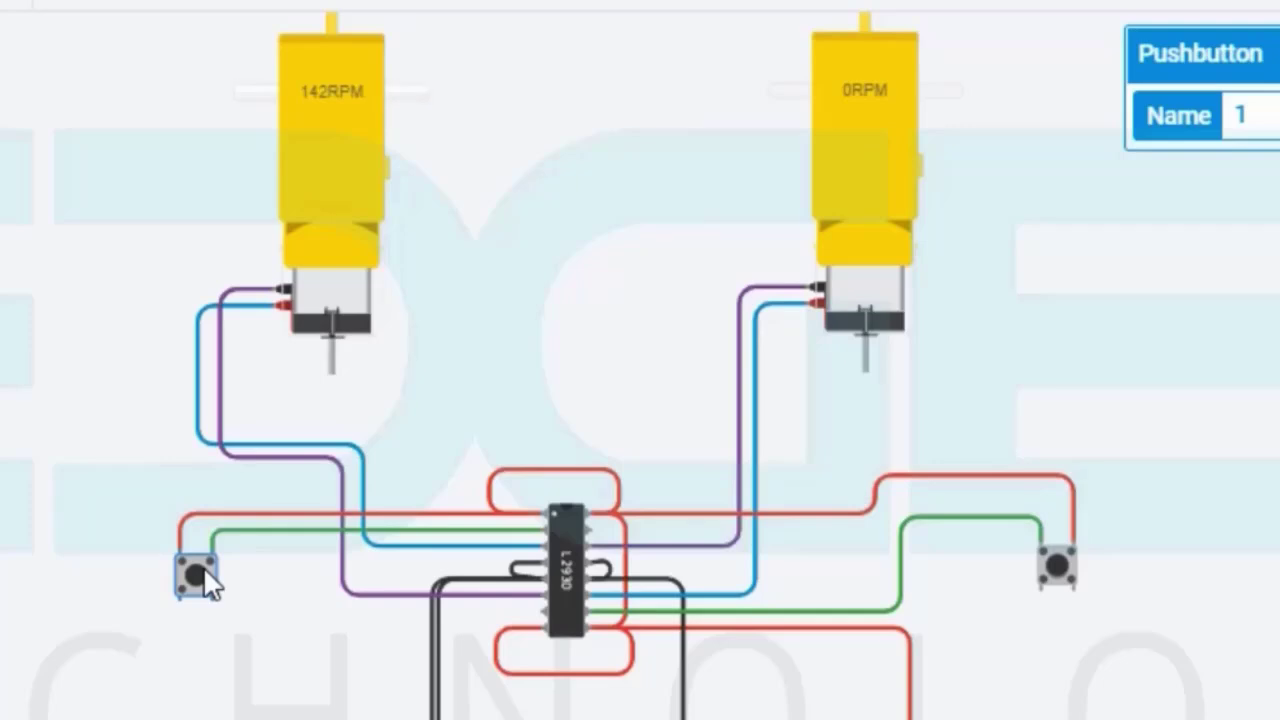
{"action": "left_click", "coordinate": [203, 566]}
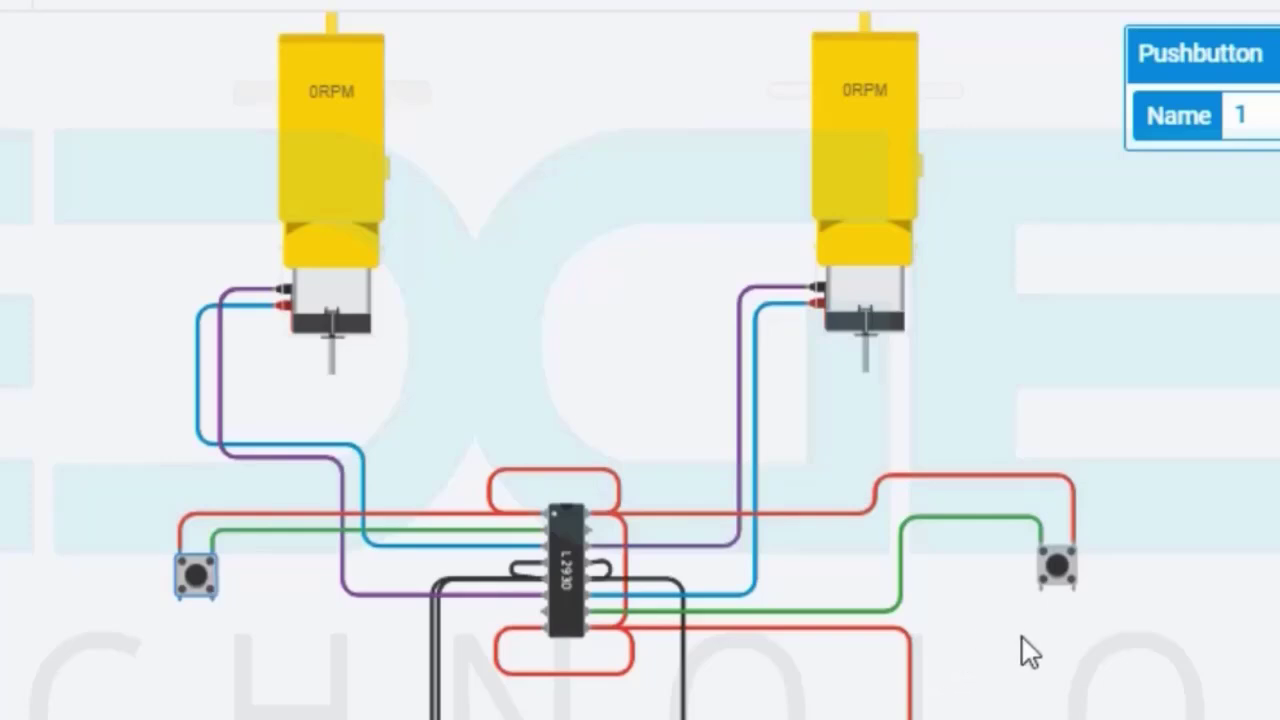
{"action": "left_click", "coordinate": [1063, 572]}
{"action": "left_click_drag", "start_coordinate": [1062, 575], "coordinate": [1062, 575]}
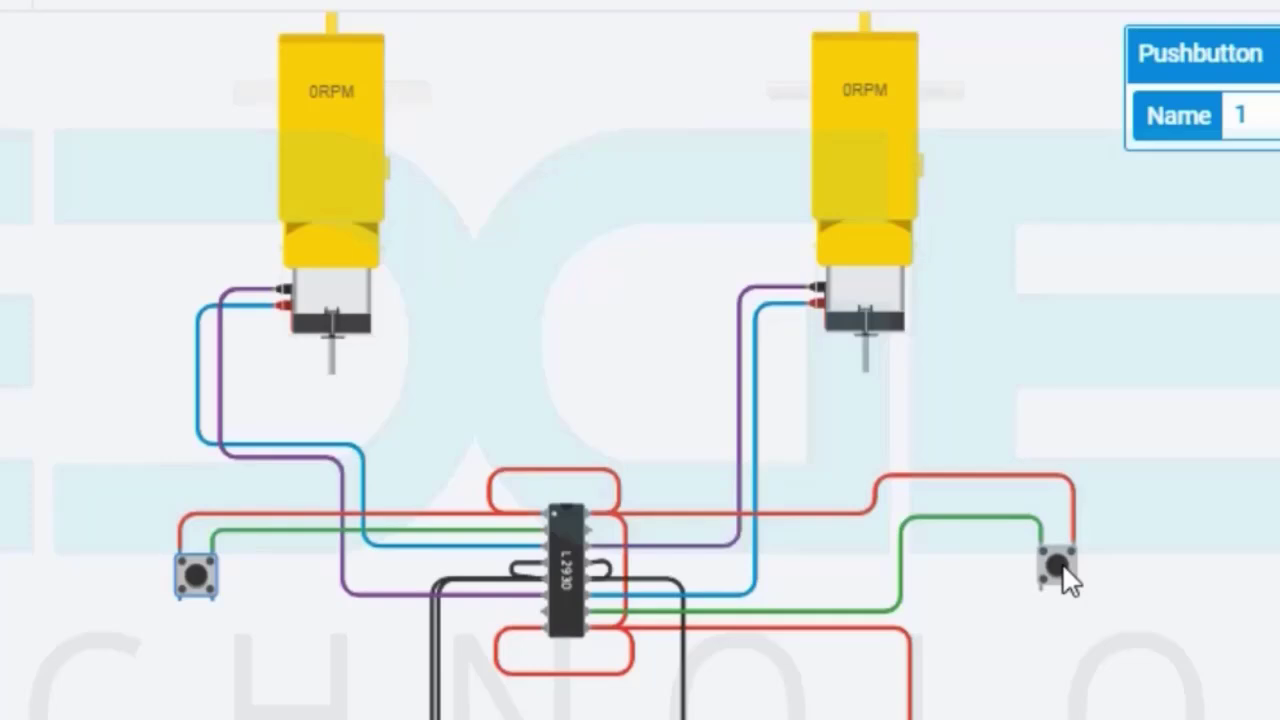